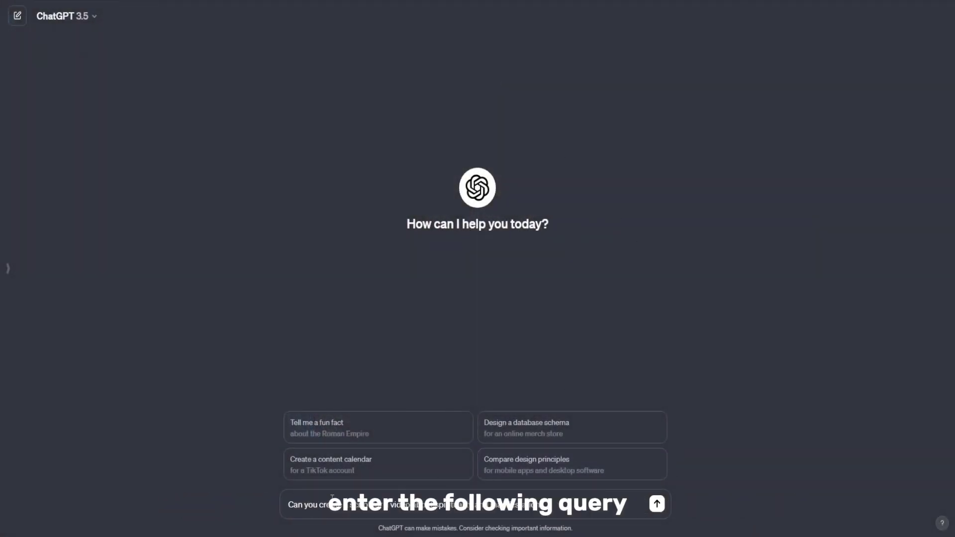
# Step: Submit the entered request for a video script to ChatGPT
pyautogui.click(657, 505)
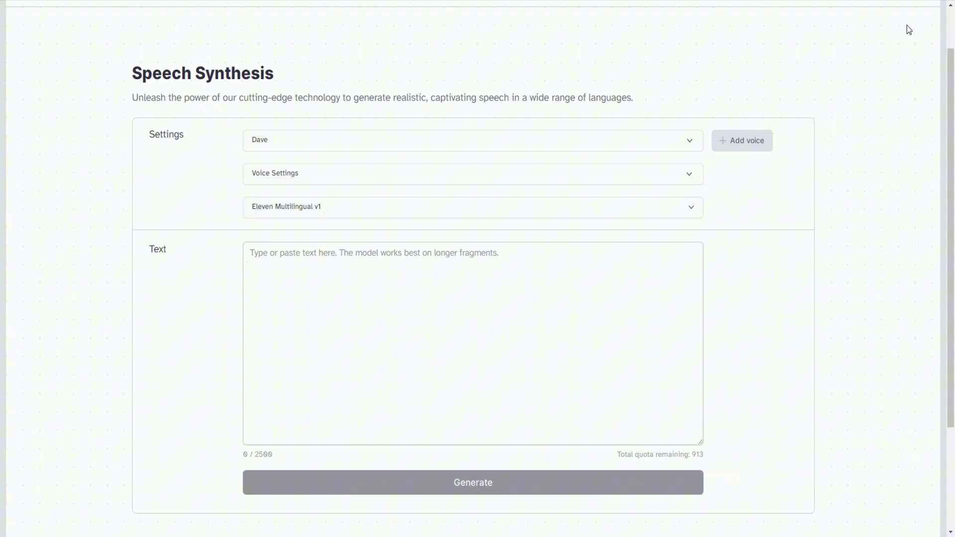
# Step: Look through the available premade voices and the voice settings on the Speech Synthesis page
pyautogui.click(689, 141)
pyautogui.moveTo(698, 192); pyautogui.dragTo(695, 235)
pyautogui.scroll(1, 638, 268)
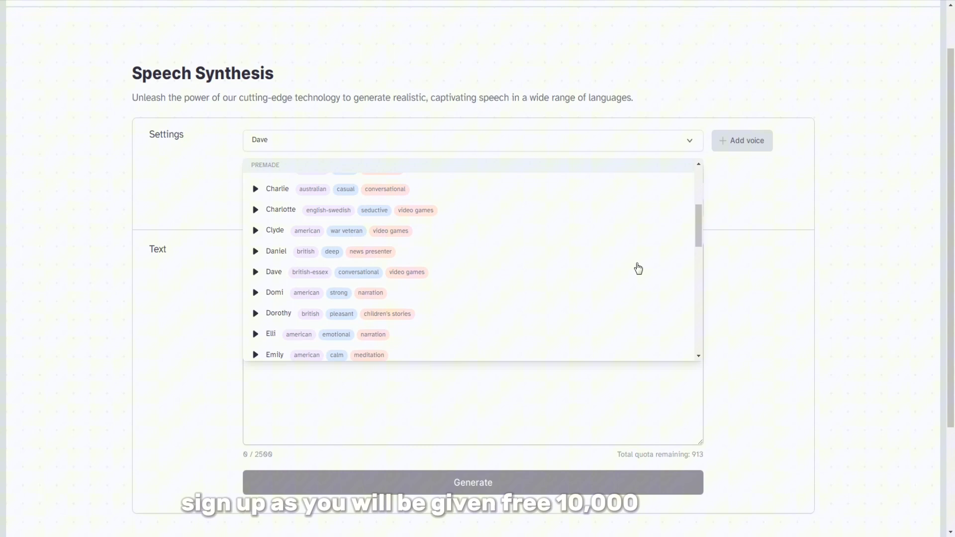
pyautogui.click(870, 265)
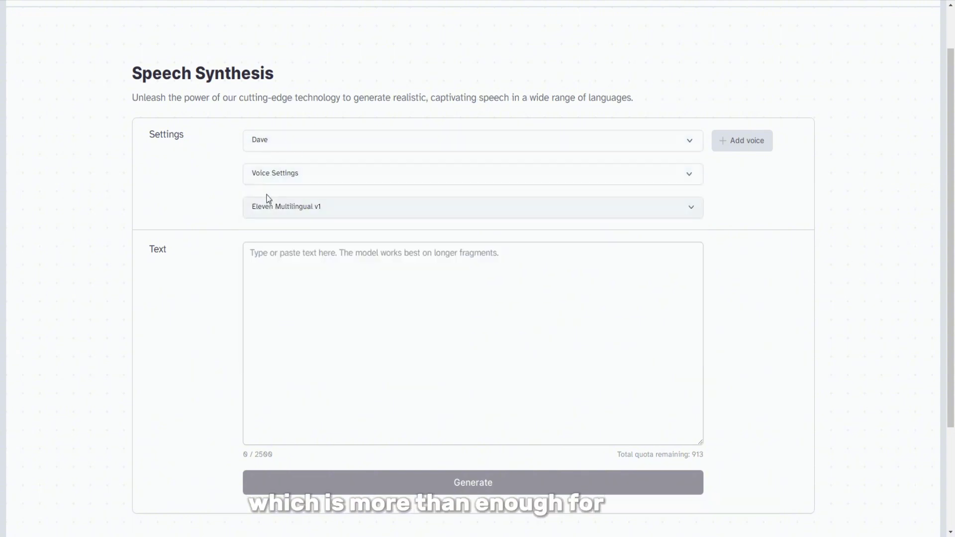
pyautogui.click(279, 174)
pyautogui.click(304, 175)
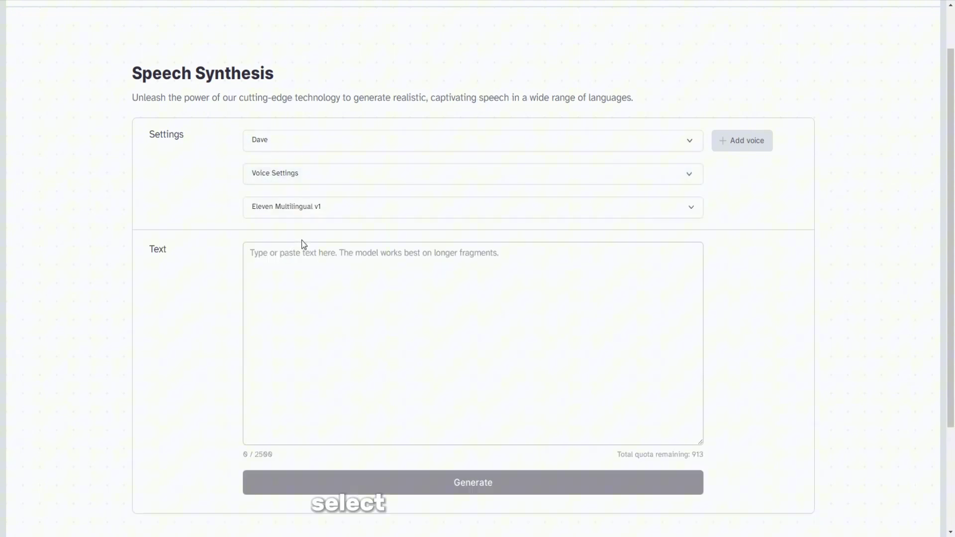
# Step: Switch the speech model to Eleven Multilingual v2 and back to Eleven Multilingual v1
pyautogui.click(301, 205)
pyautogui.click(316, 228)
pyautogui.click(309, 215)
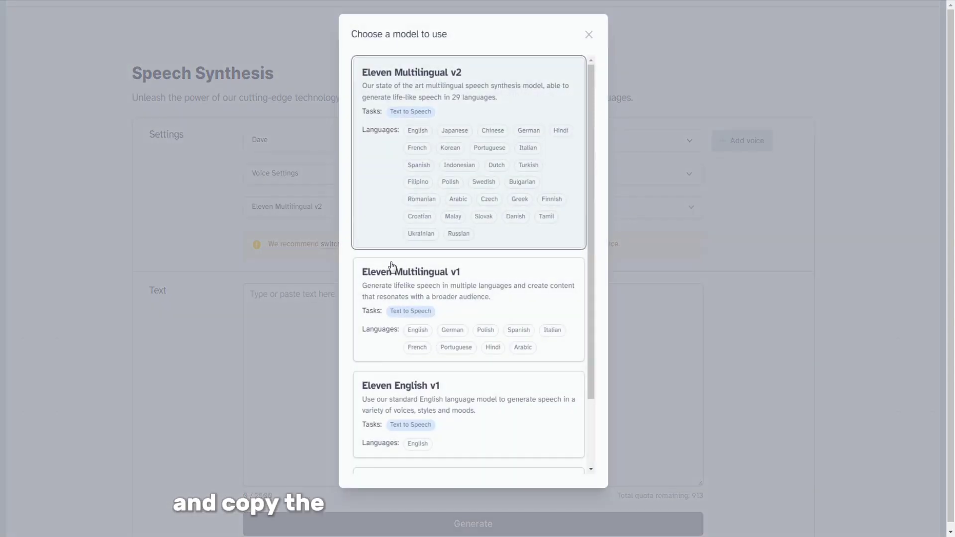
pyautogui.click(390, 268)
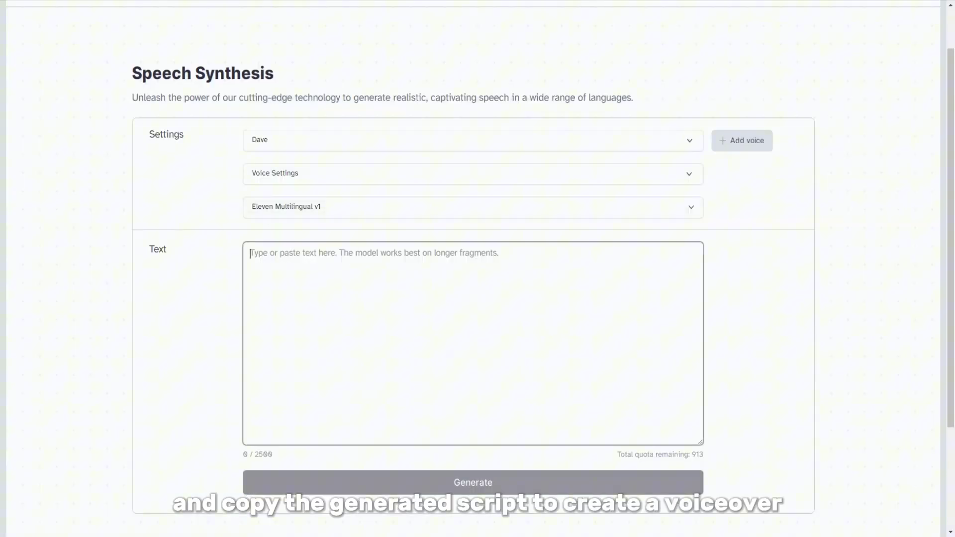
# Step: Insert the generated script beginning "Welcome, beautiful souls, to [Your Channel Name]" as the speech text
pyautogui.write("Welcome, beautiful souls, to [Your Channel Name]. Today, we embark on a journey into the realms of spirituality and manifestation, exploring the profound connection between mind, spirit, and the incredible power we all possess to shape our reality.Spirituality is a deeply personal and transformative journey. It's about connecting with the inner self, exploring the essence of our being, and finding a sense of purpose in this vast universe.Spirituality is not confined to any religion. It's about tapping into the universal energy that binds us all.")
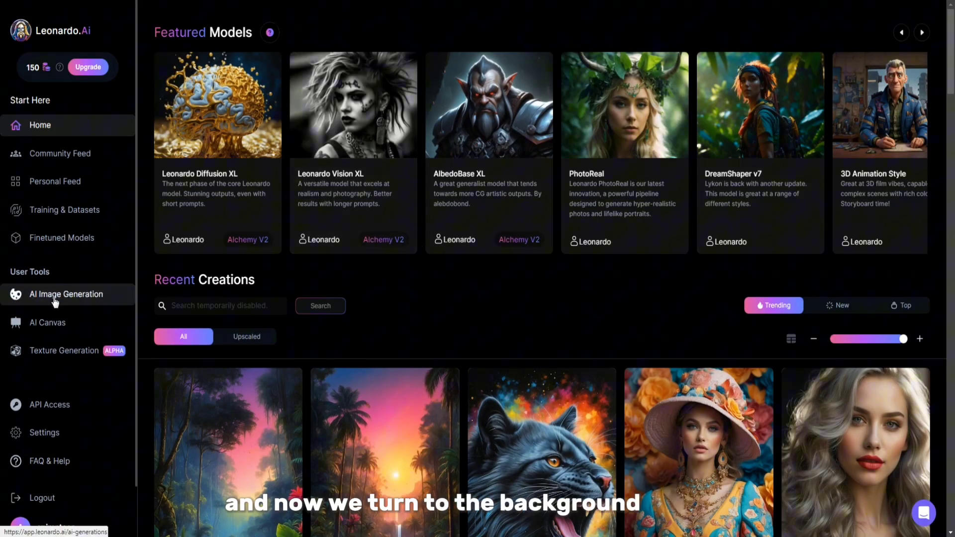
# Step: Generate four images in Leonardo.Ai from the prompt "Clip of serene nature scenes, people meditating" with DreamShaper v7
pyautogui.click(49, 295)
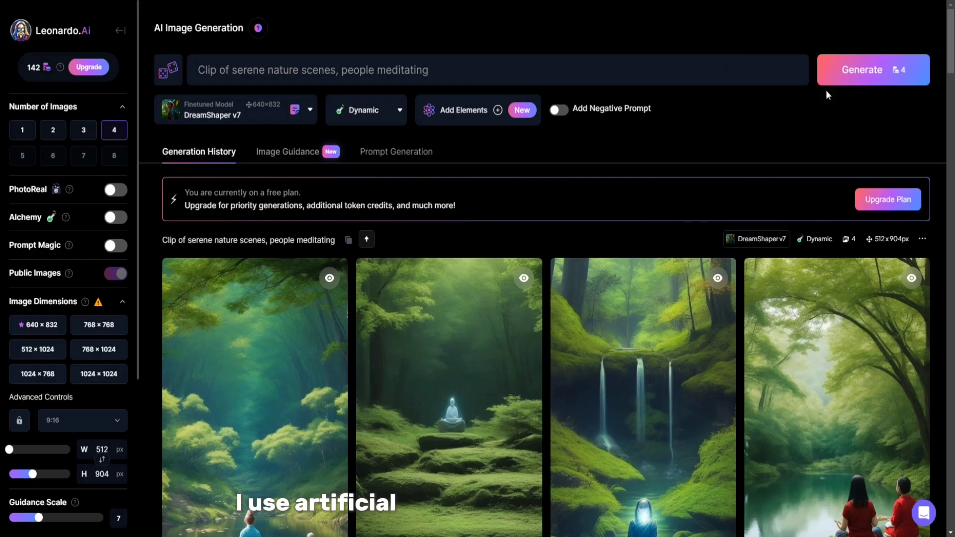
pyautogui.click(826, 82)
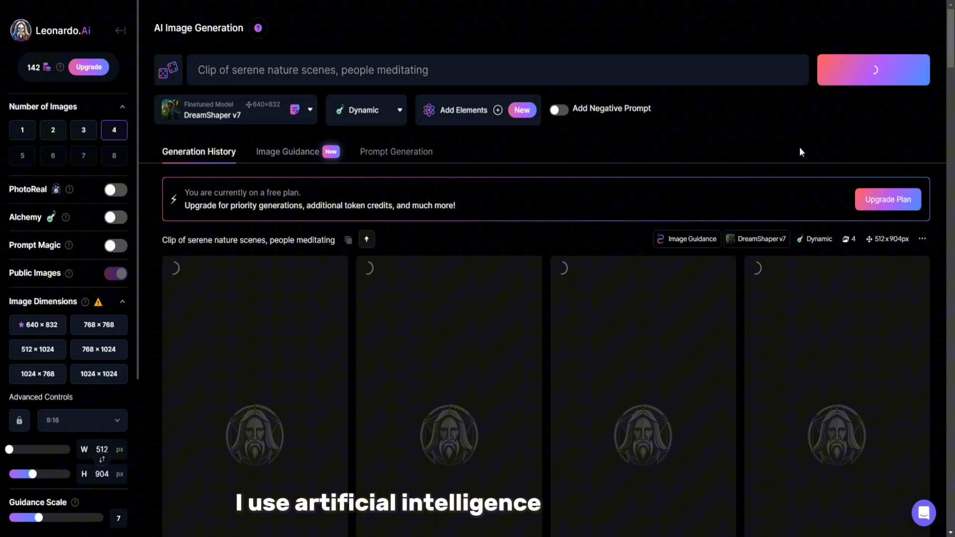
pyautogui.scroll(-3, 447, 324)
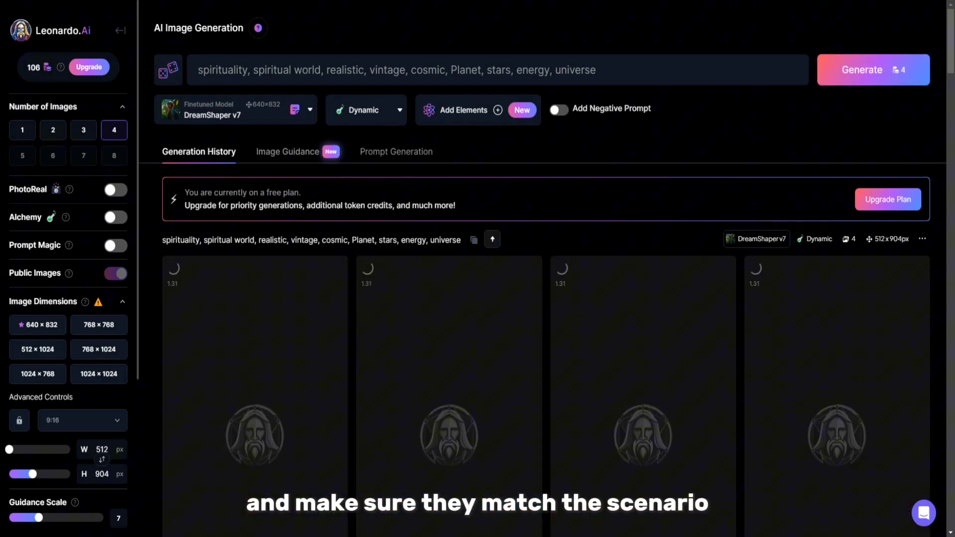
# Step: Look through the generated nature and cosmic spirituality images in the generation history
pyautogui.scroll(-15, 430, 376)
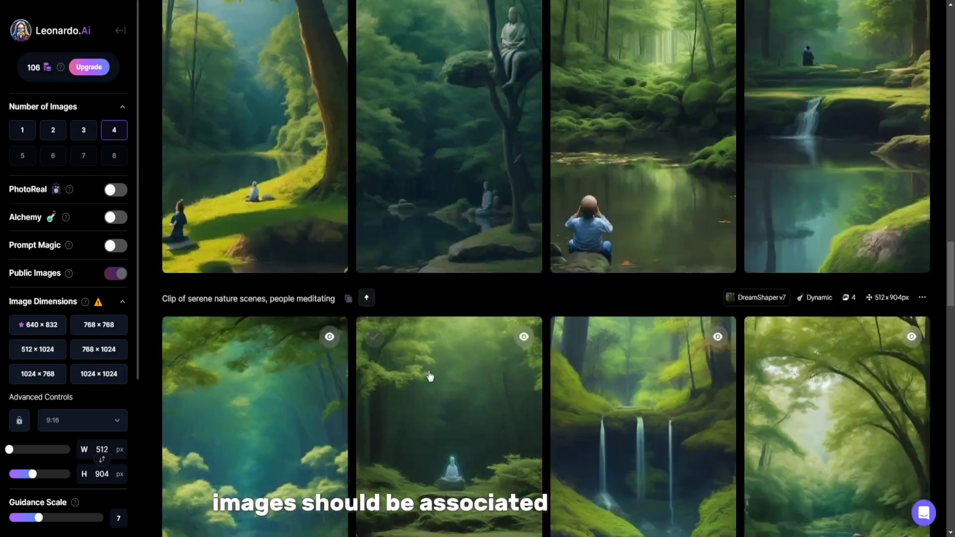
pyautogui.scroll(15, 430, 376)
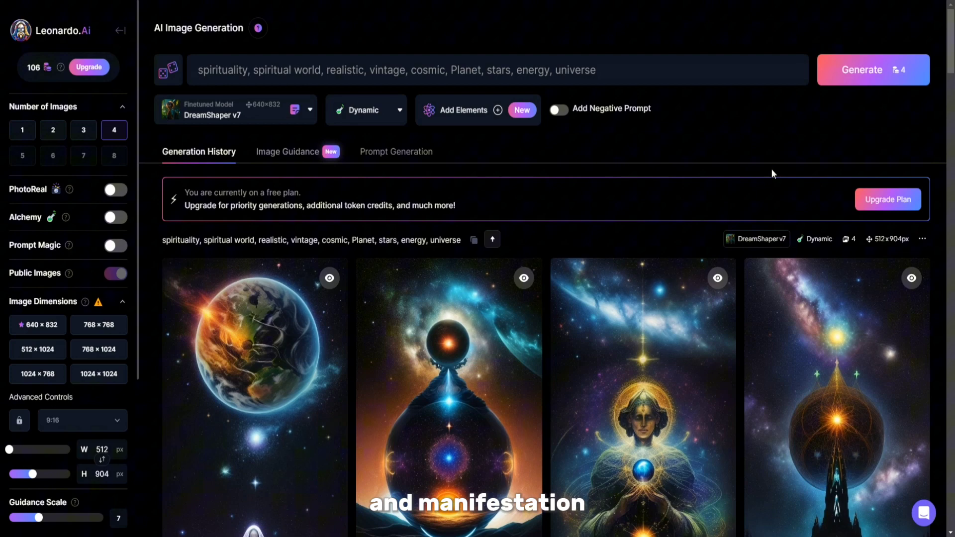
pyautogui.scroll(-10, 326, 308)
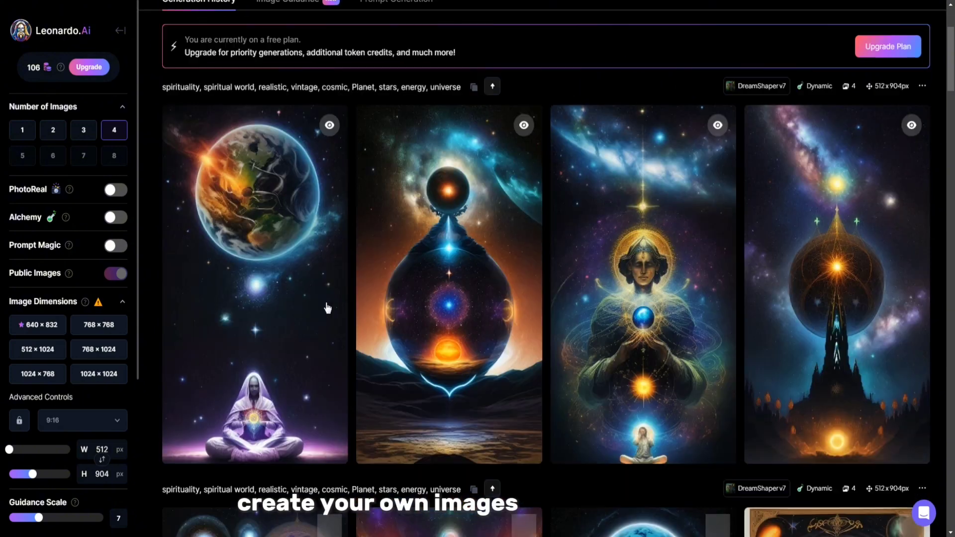
pyautogui.click(409, 442)
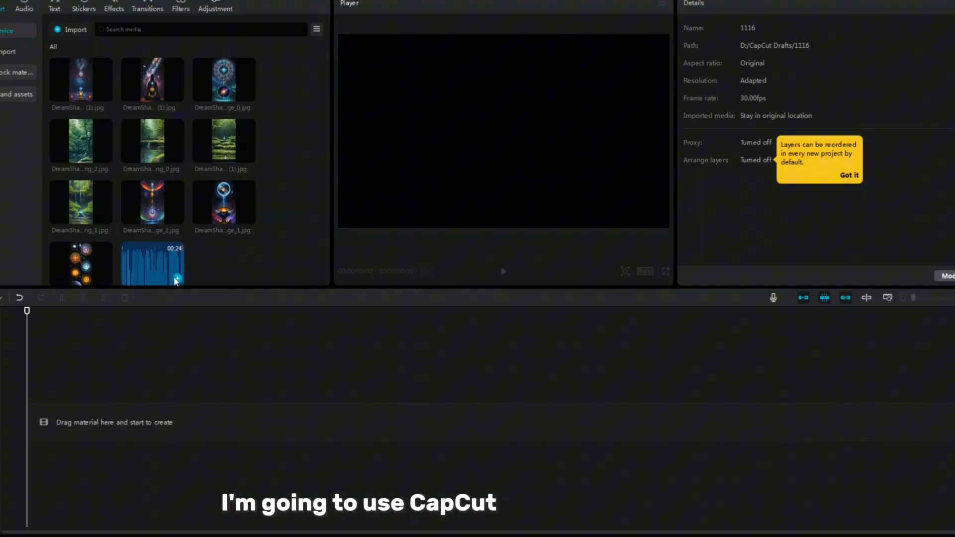
# Step: In CapCut, place the ElevenLabs voiceover and the ten imported images on the timeline
pyautogui.click(177, 278)
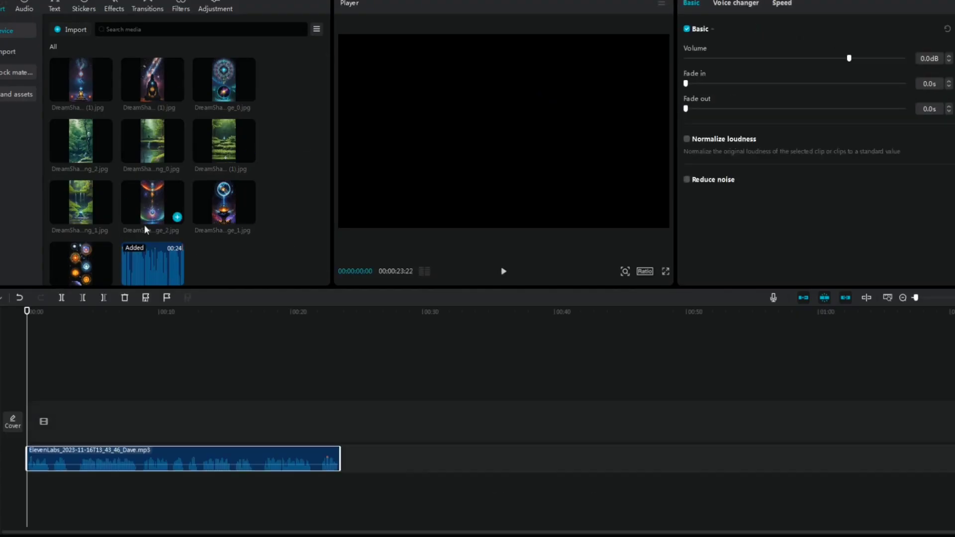
pyautogui.click(105, 279)
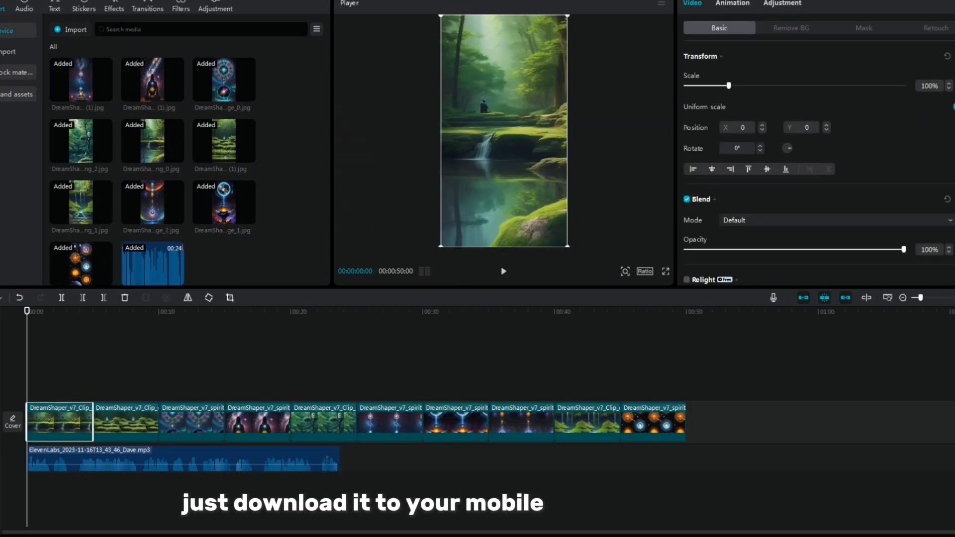
# Step: Undo the third clip's lengthening and shorten the first two image clips to about 2 seconds each
pyautogui.moveTo(291, 425); pyautogui.dragTo(245, 425)
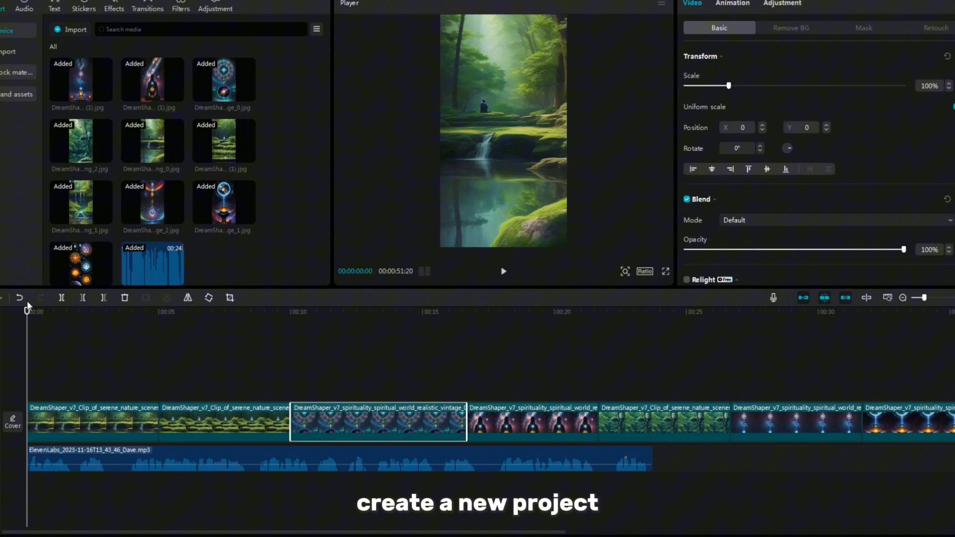
pyautogui.click(19, 297)
pyautogui.moveTo(157, 424); pyautogui.dragTo(76, 424)
pyautogui.click(187, 424)
pyautogui.moveTo(211, 424); pyautogui.dragTo(131, 424)
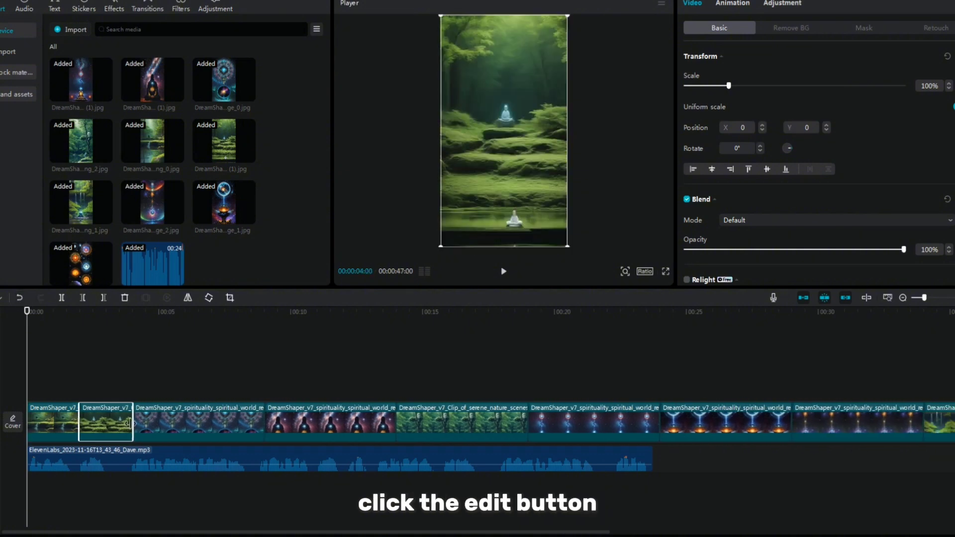
# Step: Shorten the third image clip to about 2.4 seconds and the fourth to about 2.1 seconds
pyautogui.click(234, 428)
pyautogui.moveTo(263, 427); pyautogui.dragTo(196, 428)
pyautogui.click(268, 427)
pyautogui.moveTo(326, 428); pyautogui.dragTo(252, 428)
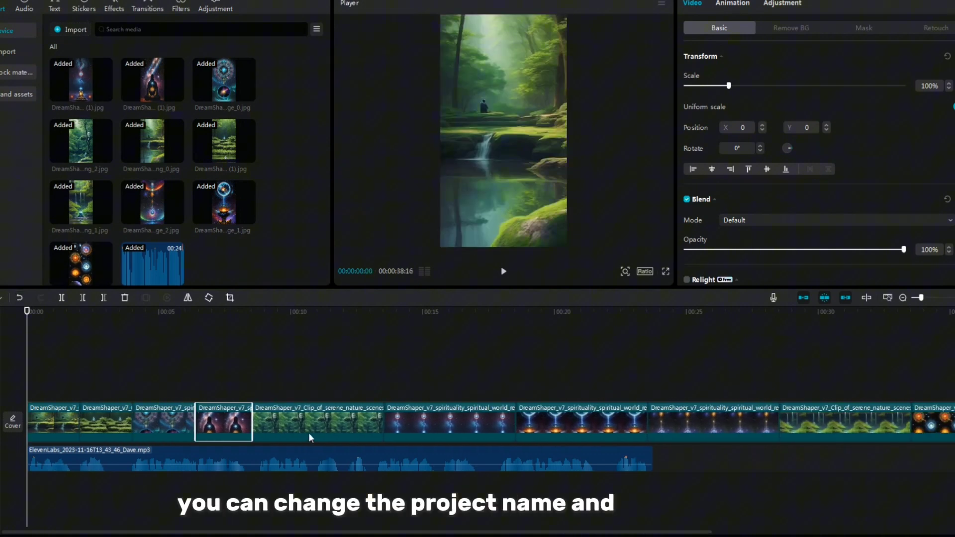
# Step: Shorten the fifth and sixth image clips to about 2 seconds each
pyautogui.click(314, 432)
pyautogui.moveTo(384, 429); pyautogui.dragTo(308, 423)
pyautogui.click(19, 299)
pyautogui.click(346, 372)
pyautogui.click(365, 421)
pyautogui.click(358, 423)
pyautogui.moveTo(436, 423); pyautogui.dragTo(366, 423)
# Step: Shorten the seventh image clip to about 3 seconds and the eighth and ninth to about 2 seconds each
pyautogui.click(423, 422)
pyautogui.moveTo(498, 423); pyautogui.dragTo(443, 422)
pyautogui.click(502, 423)
pyautogui.moveTo(574, 423); pyautogui.dragTo(500, 423)
pyautogui.click(567, 422)
pyautogui.moveTo(634, 422); pyautogui.dragTo(551, 423)
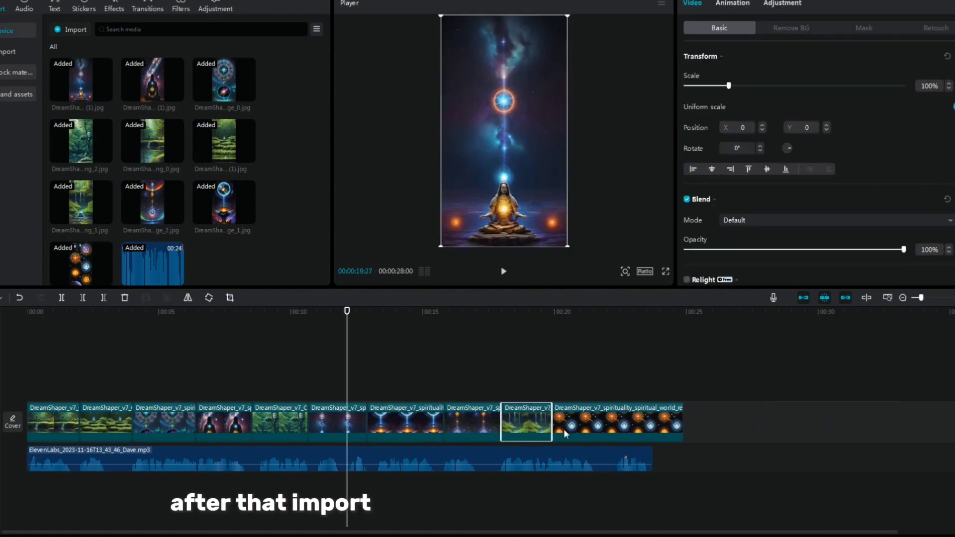
# Step: Lengthen the ninth image clip to about 2.3 seconds and trim the last clip to the end of the voiceover
pyautogui.click(567, 431)
pyautogui.moveTo(684, 429); pyautogui.dragTo(653, 429)
pyautogui.moveTo(550, 421); pyautogui.dragTo(562, 428)
pyautogui.click(21, 297)
pyautogui.click(531, 391)
pyautogui.click(535, 422)
pyautogui.click(681, 427)
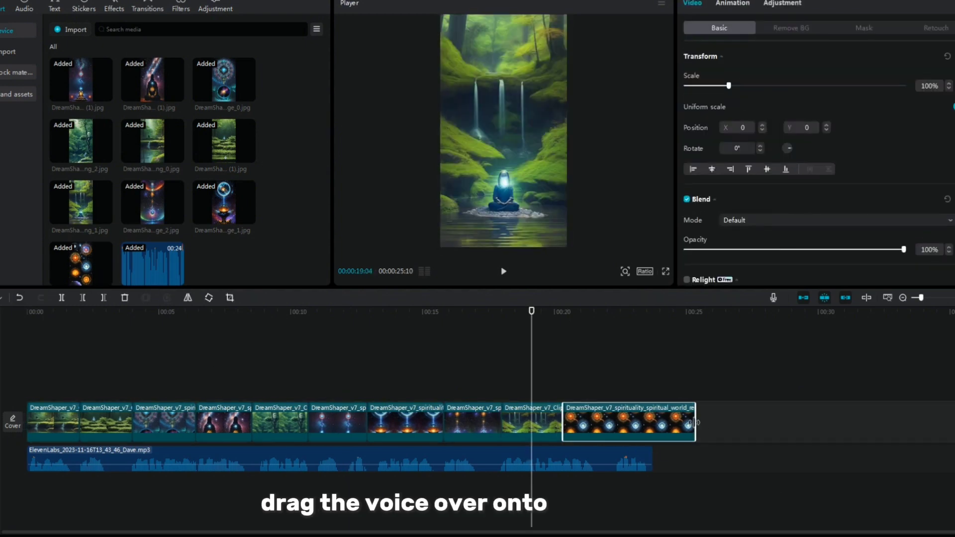
pyautogui.moveTo(694, 431); pyautogui.dragTo(653, 432)
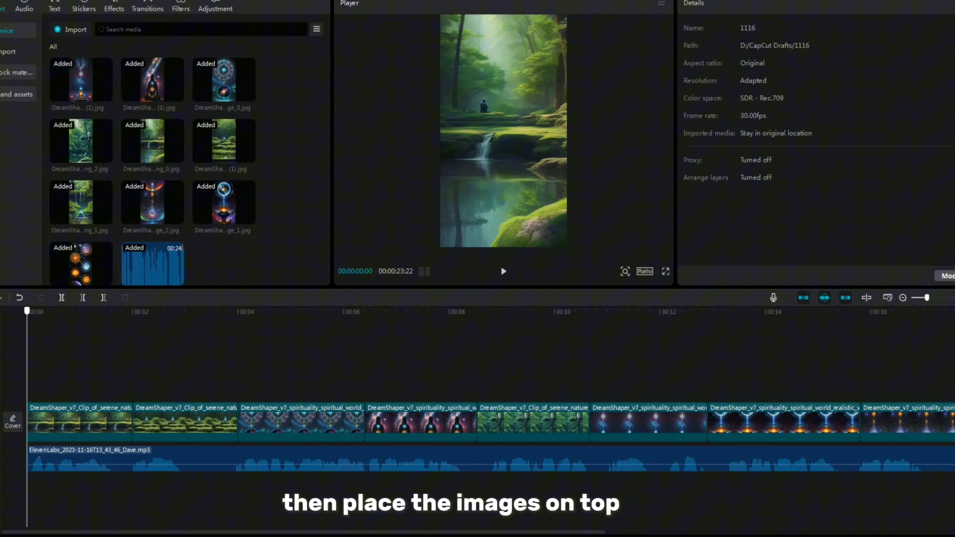
# Step: Add the Inhale transition between the first two image clips, accepting duplicate frames without further reminders
pyautogui.click(202, 341)
pyautogui.moveTo(927, 298); pyautogui.dragTo(924, 298)
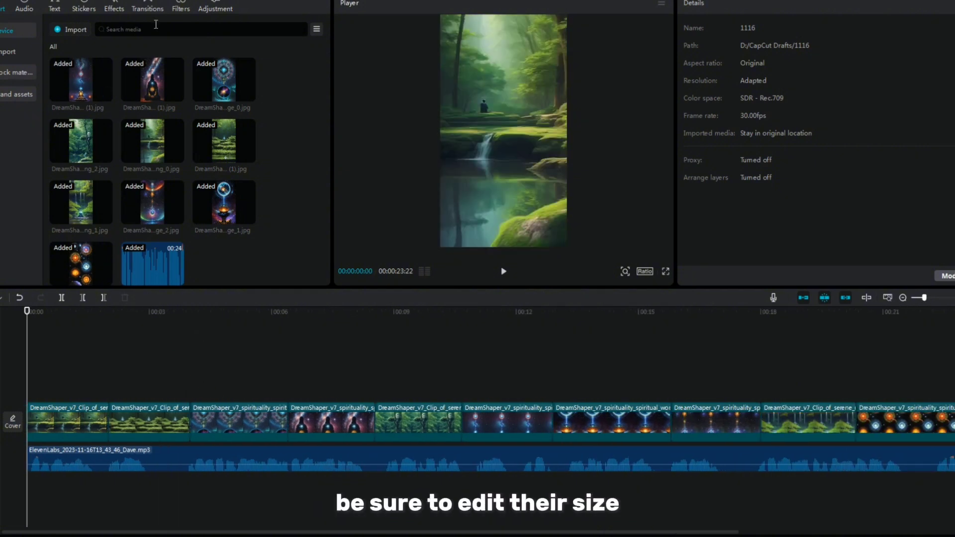
pyautogui.click(147, 7)
pyautogui.scroll(-2, 187, 193)
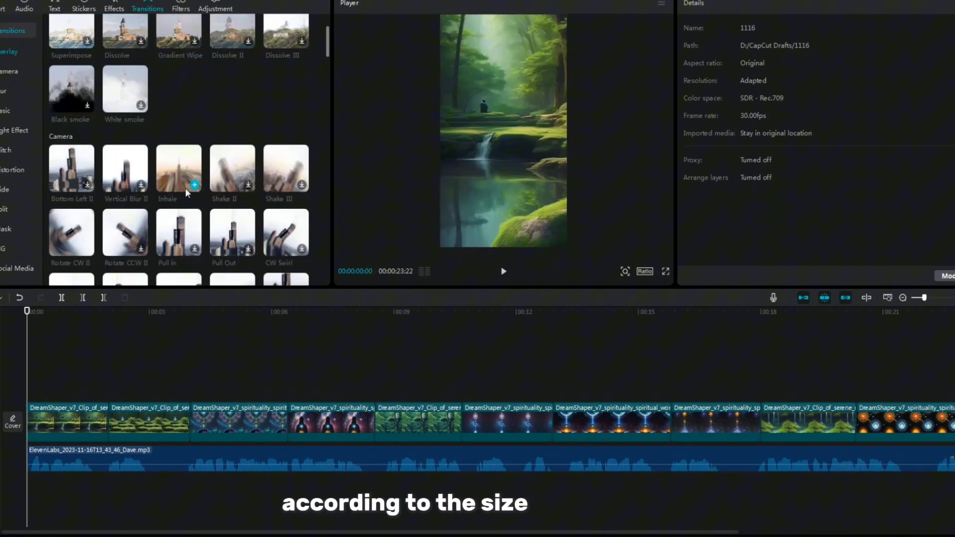
pyautogui.moveTo(108, 423); pyautogui.dragTo(109, 422)
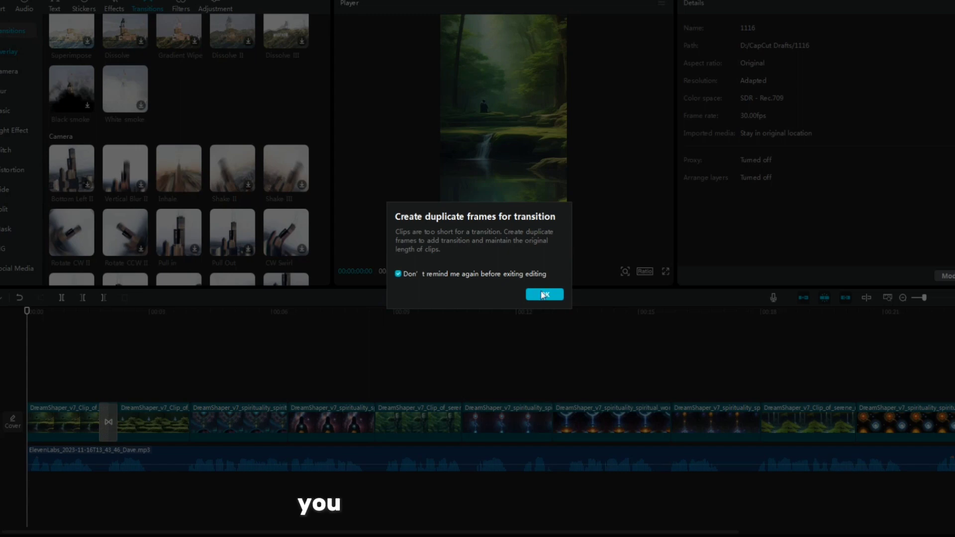
pyautogui.click(533, 301)
# Step: Add Rotate CW II between the second and third clips and Anti-CW Swirl between the third and fourth
pyautogui.moveTo(72, 232); pyautogui.dragTo(189, 426)
pyautogui.scroll(-2, 196, 217)
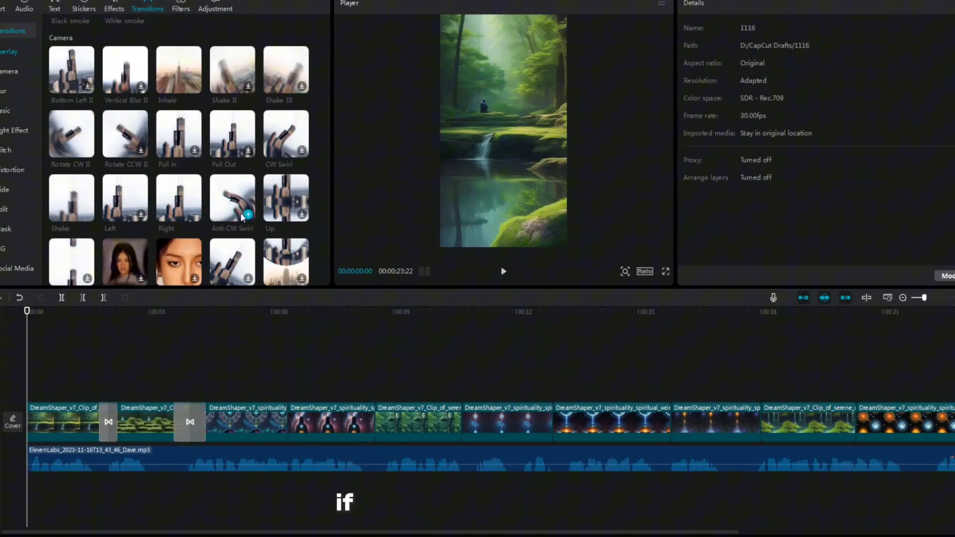
pyautogui.moveTo(233, 204); pyautogui.dragTo(289, 432)
pyautogui.scroll(-3, 198, 233)
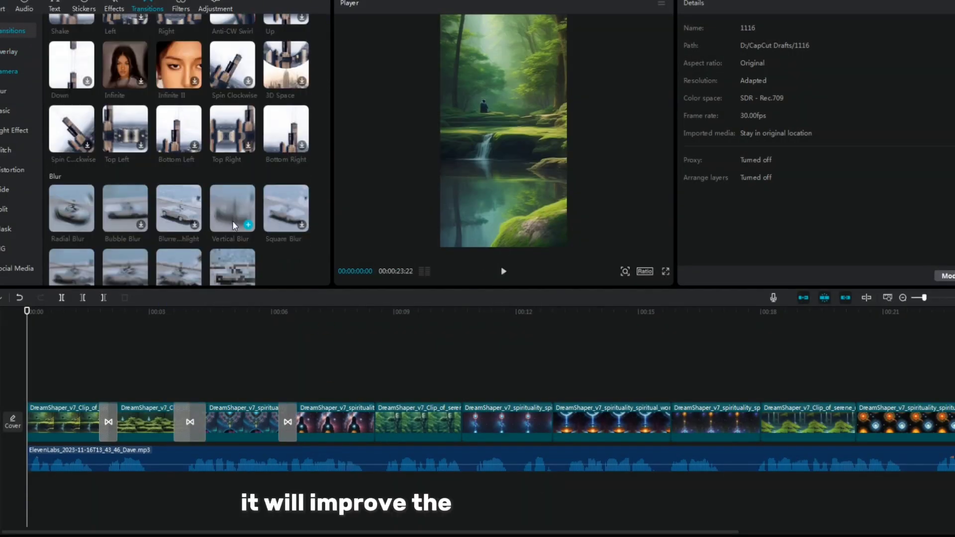
# Step: Add transitions, including Vertical Blur, at the cuts from the fourth through the seventh image clip
pyautogui.click(248, 225)
pyautogui.moveTo(485, 431); pyautogui.dragTo(485, 432)
pyautogui.scroll(-2, 219, 233)
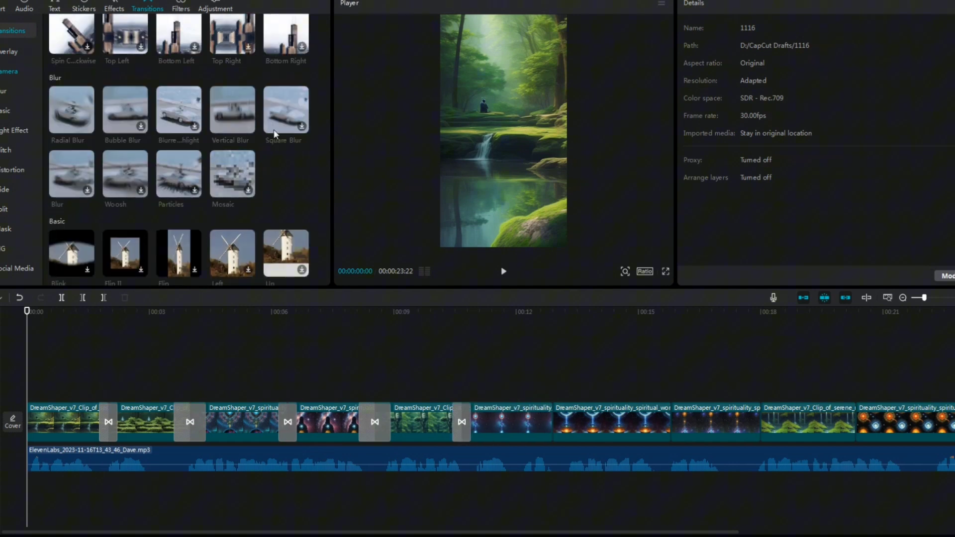
# Step: Add the Inhale transition between the seventh and eighth clips and another transition between the eighth and ninth
pyautogui.scroll(5, 298, 248)
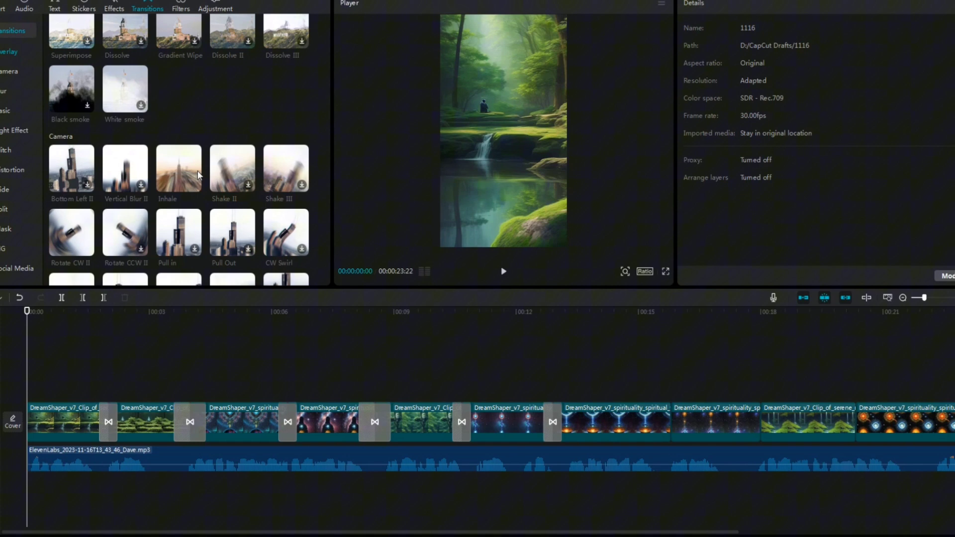
pyautogui.moveTo(183, 174); pyautogui.dragTo(667, 421)
pyautogui.scroll(-5, 189, 212)
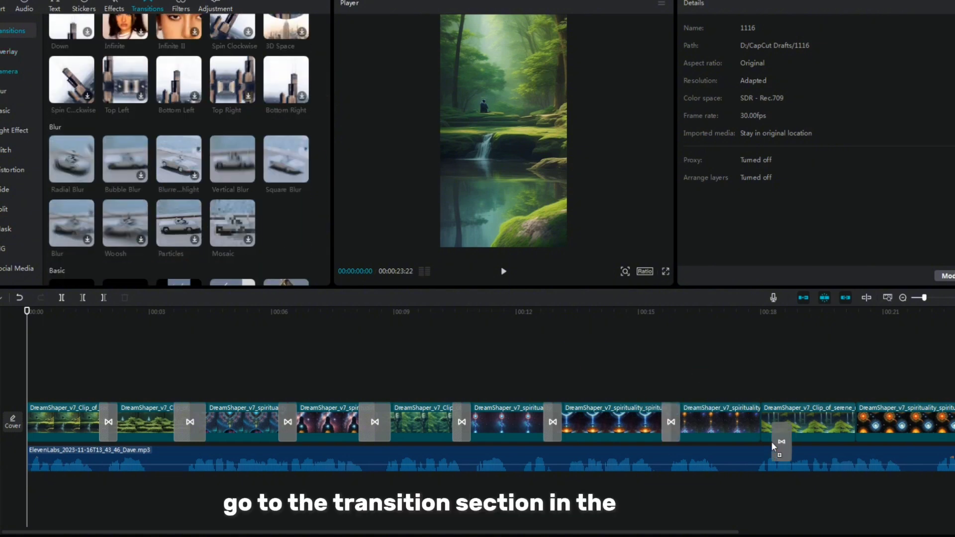
pyautogui.scroll(-2, 66, 134)
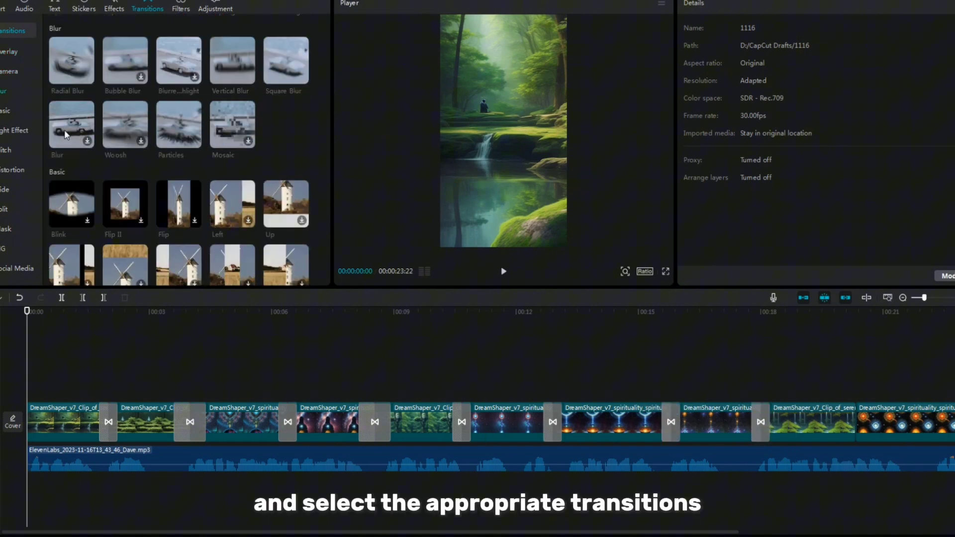
# Step: Place a transition at the cut between the ninth and last image clips
pyautogui.moveTo(419, 530); pyautogui.dragTo(580, 530)
pyautogui.scroll(5, 121, 148)
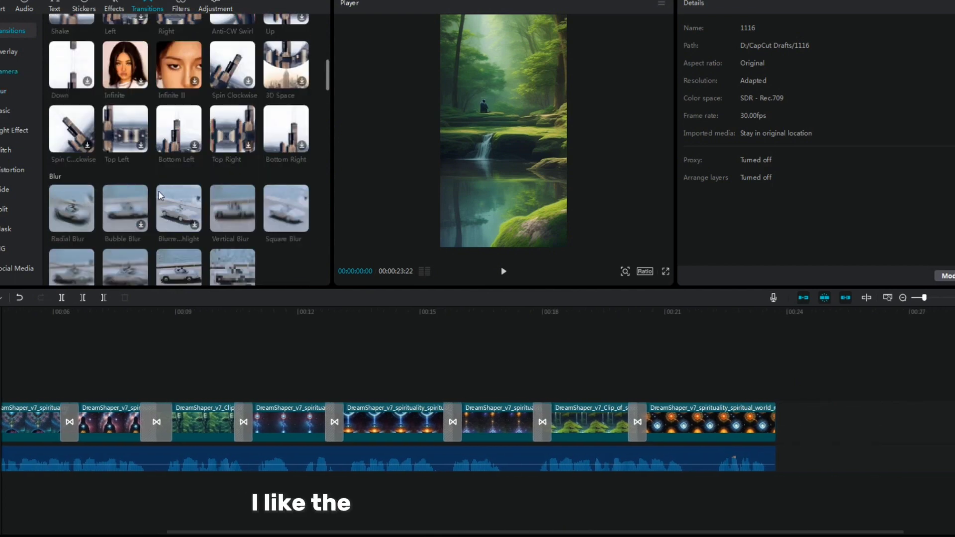
pyautogui.moveTo(744, 441); pyautogui.dragTo(621, 438)
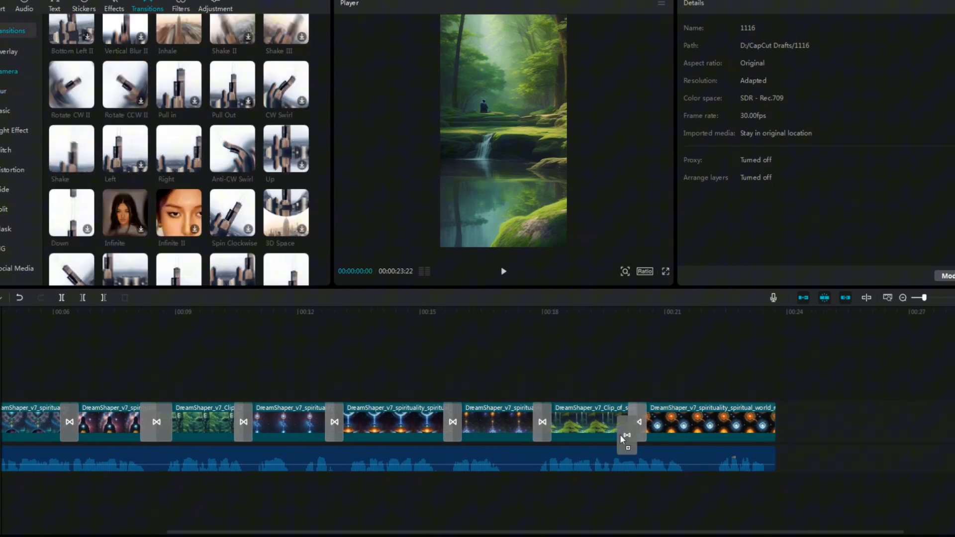
pyautogui.moveTo(327, 531); pyautogui.dragTo(160, 531)
# Step: Add the Spectrum Scanning video effect above the image clips and stretch it across the timeline
pyautogui.click(114, 8)
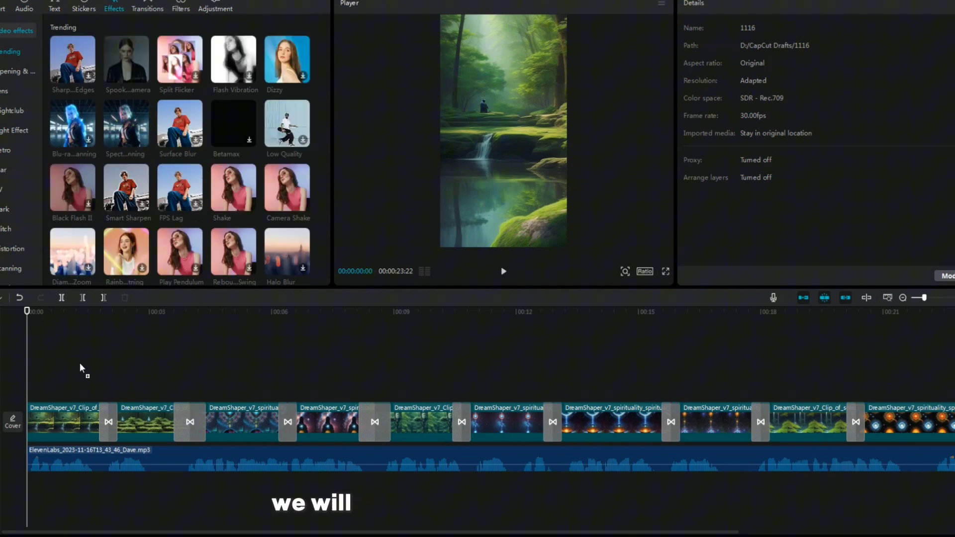
pyautogui.moveTo(148, 392); pyautogui.dragTo(616, 392)
pyautogui.moveTo(546, 532); pyautogui.dragTo(258, 533)
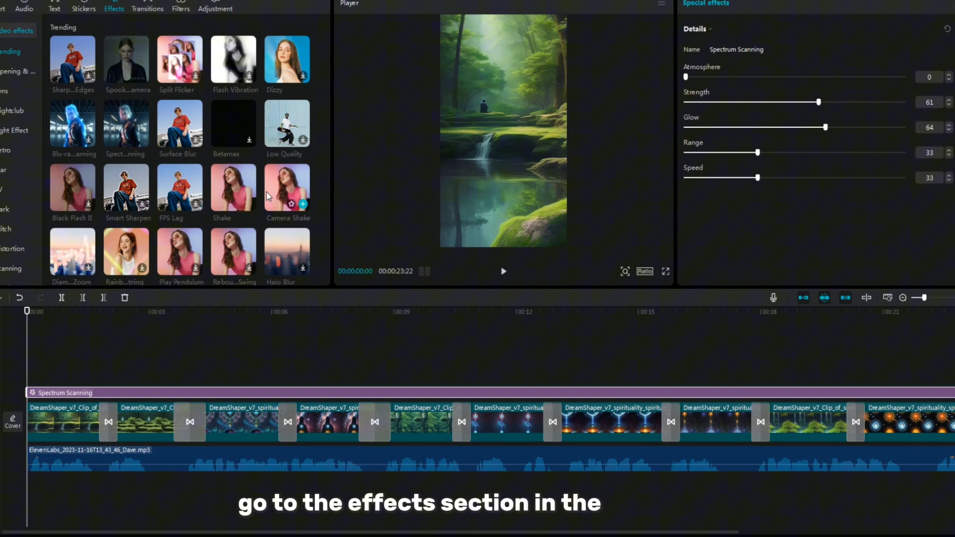
# Step: Add the Camera Shake effect above Spectrum Scanning, stretch it across the whole timeline, set its Speed to 12 and lower its Range
pyautogui.moveTo(267, 197); pyautogui.dragTo(34, 377)
pyautogui.moveTo(149, 378); pyautogui.dragTo(775, 425)
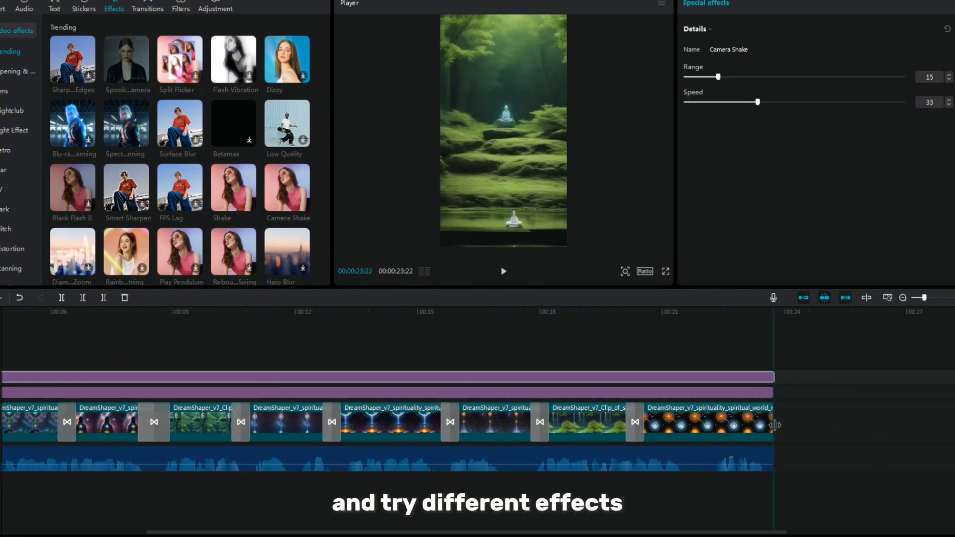
pyautogui.moveTo(209, 531); pyautogui.dragTo(40, 532)
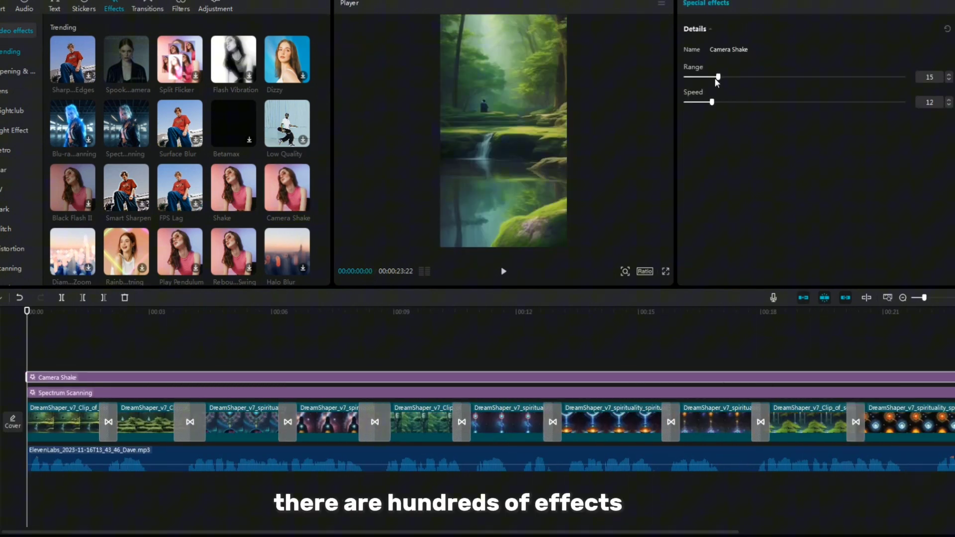
pyautogui.moveTo(716, 82); pyautogui.dragTo(704, 86)
pyautogui.click(116, 364)
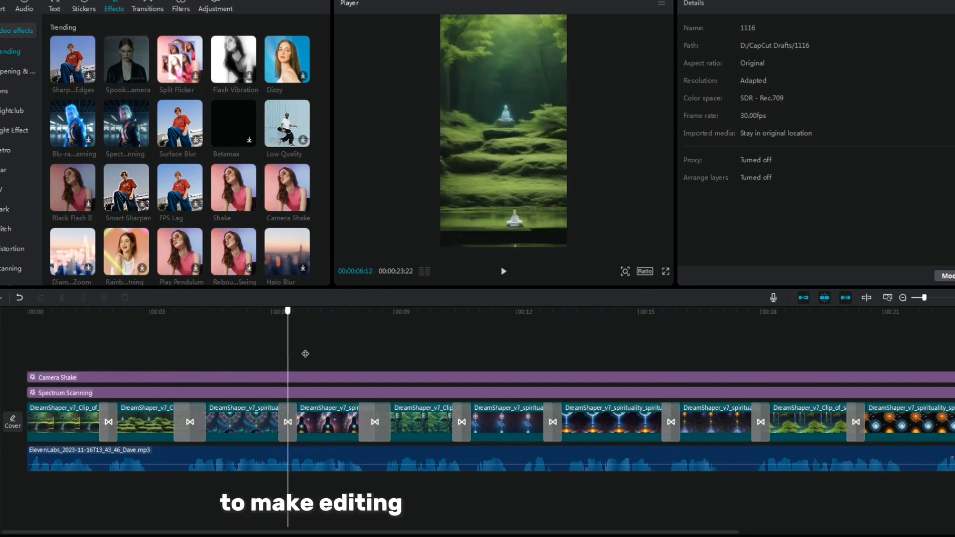
# Step: Try the Frosted Quality effect above the other effects at the timeline start, and remove it again
pyautogui.scroll(-5, 180, 161)
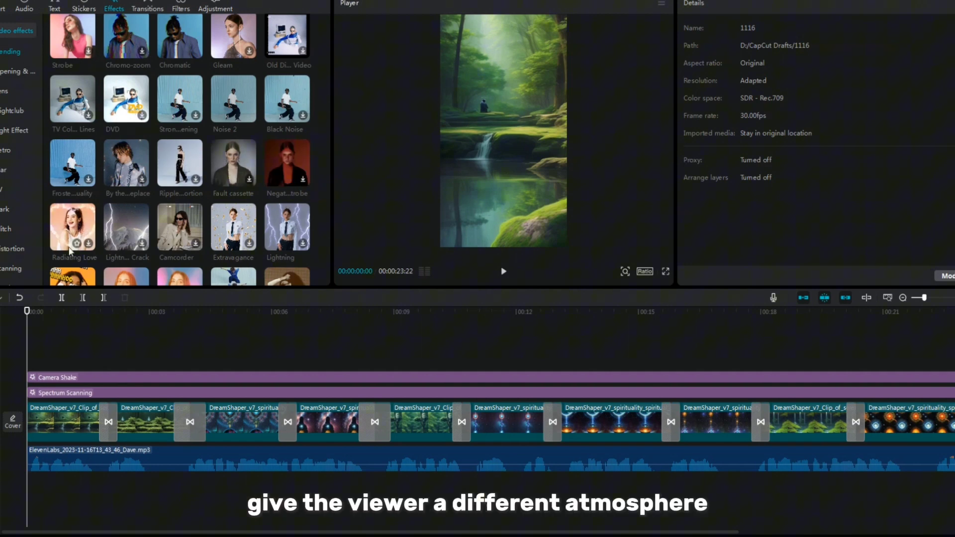
pyautogui.moveTo(73, 175); pyautogui.dragTo(151, 373)
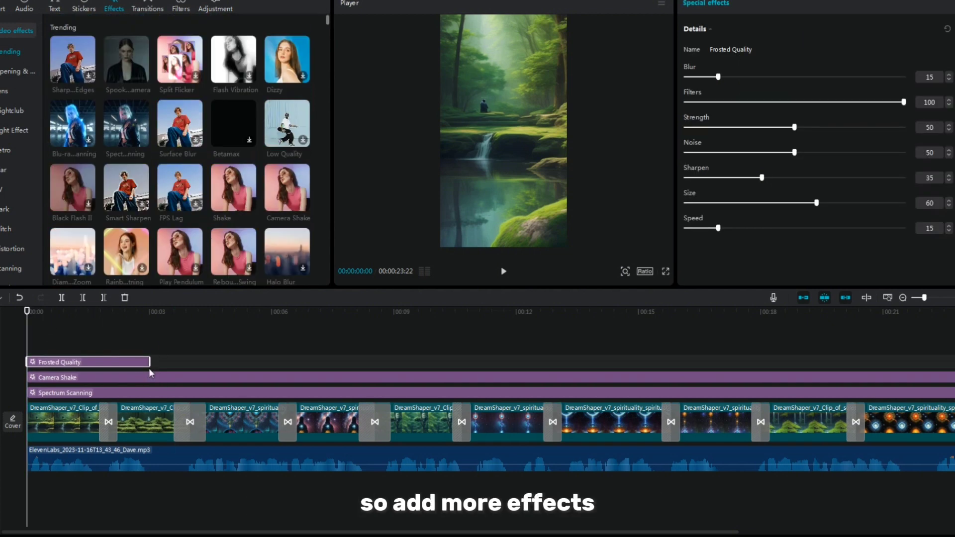
pyautogui.moveTo(94, 334); pyautogui.dragTo(126, 354)
pyautogui.press('Delete')
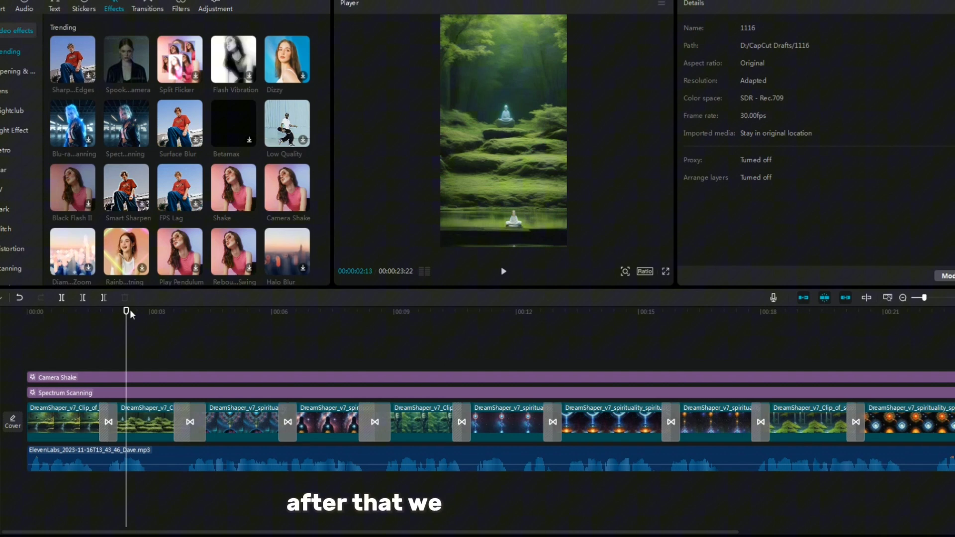
pyautogui.moveTo(127, 312); pyautogui.dragTo(114, 312)
pyautogui.moveTo(320, 382); pyautogui.dragTo(27, 482)
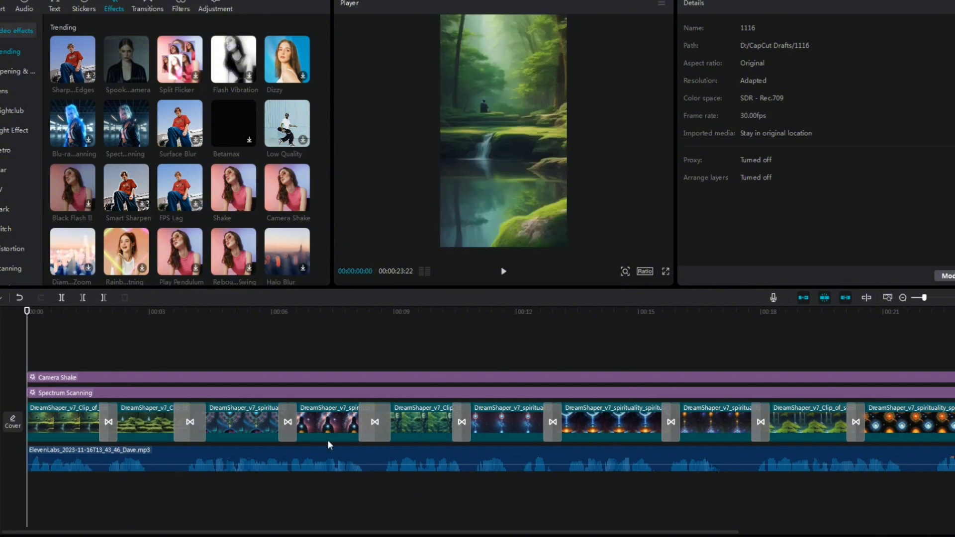
# Step: Generate automatic captions from the voiceover with English as the recognition language
pyautogui.click(61, 6)
pyautogui.click(16, 32)
pyautogui.click(184, 164)
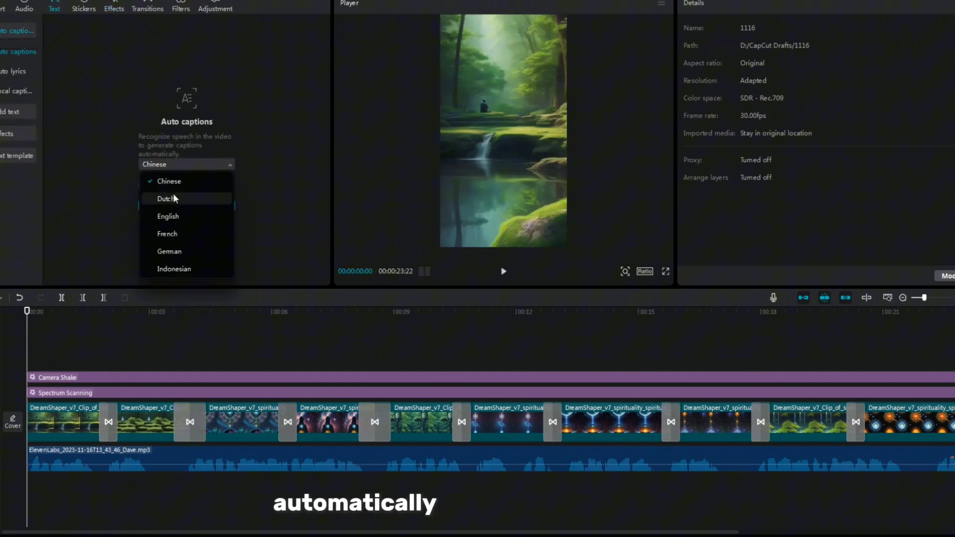
pyautogui.click(166, 215)
pyautogui.click(171, 205)
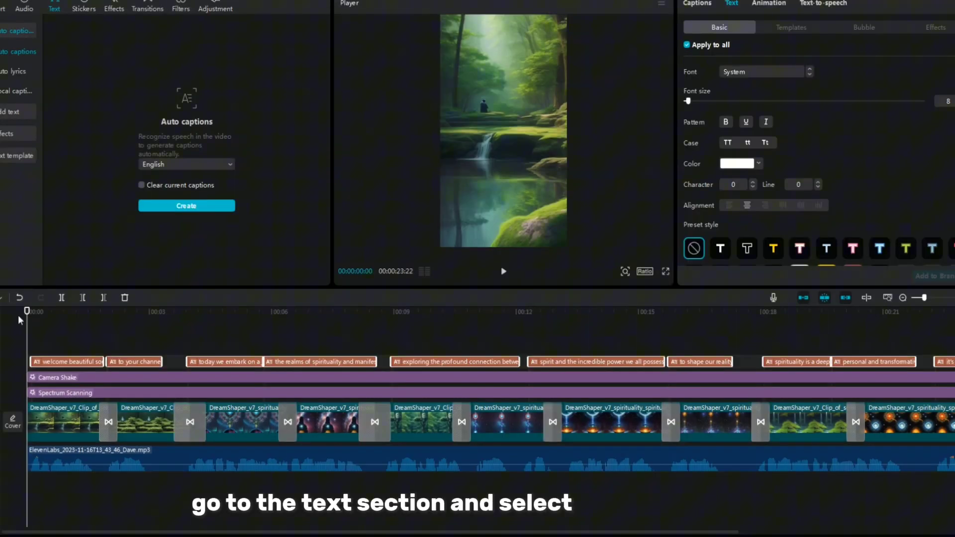
# Step: Move the captions up to the middle of the frame, enlarged, and set their font to Tw Cen MT Bold
pyautogui.click(487, 201)
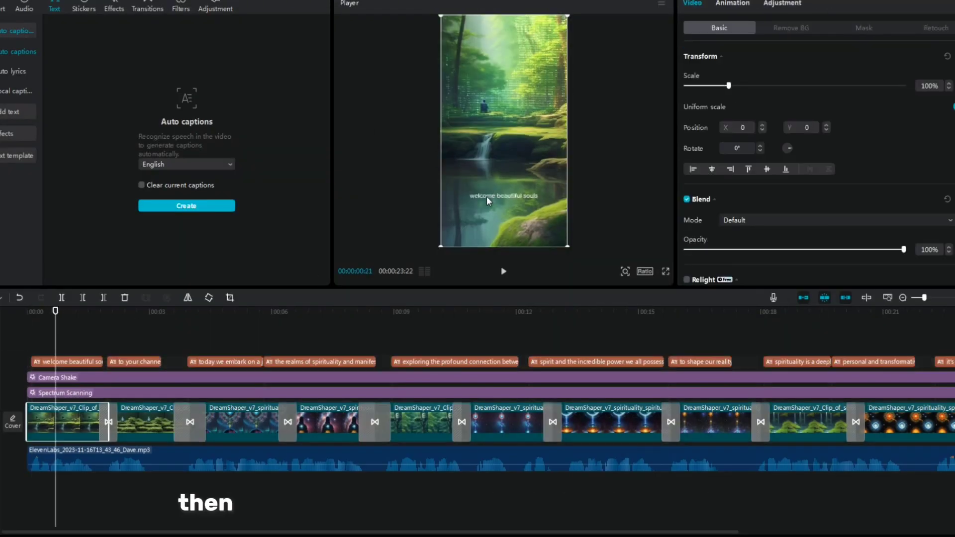
pyautogui.moveTo(486, 195); pyautogui.dragTo(468, 135)
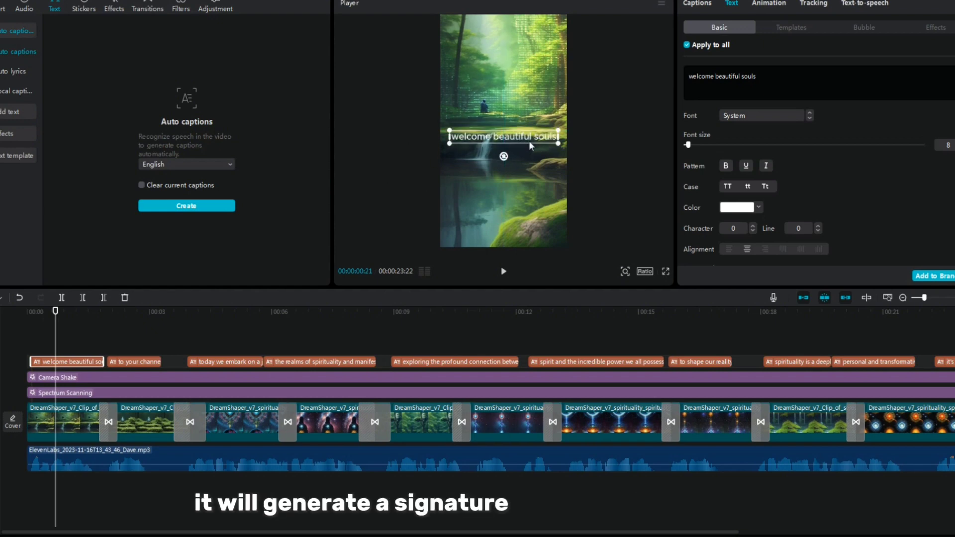
pyautogui.click(746, 116)
pyautogui.click(798, 174)
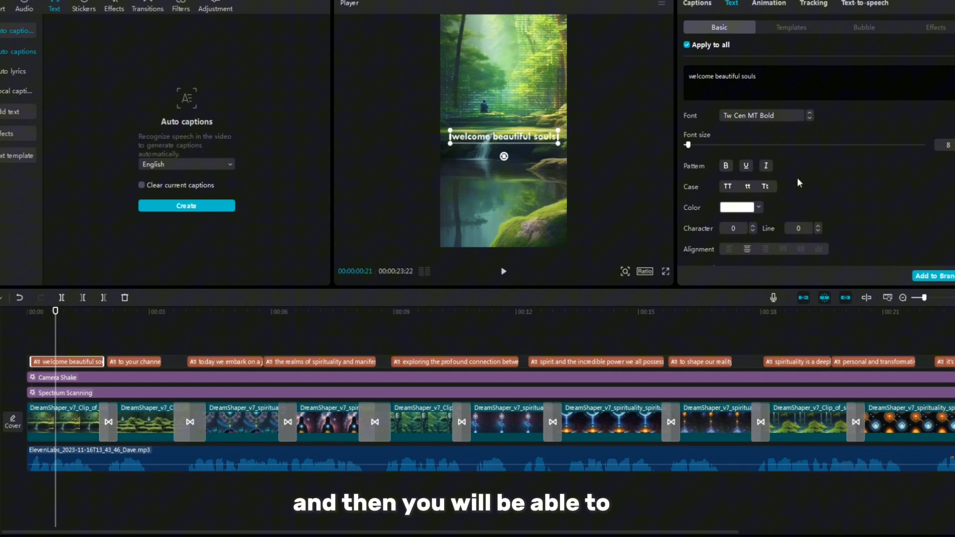
# Step: Apply the Pop-up caption animation to the first caption, "welcome beautiful souls"
pyautogui.click(935, 26)
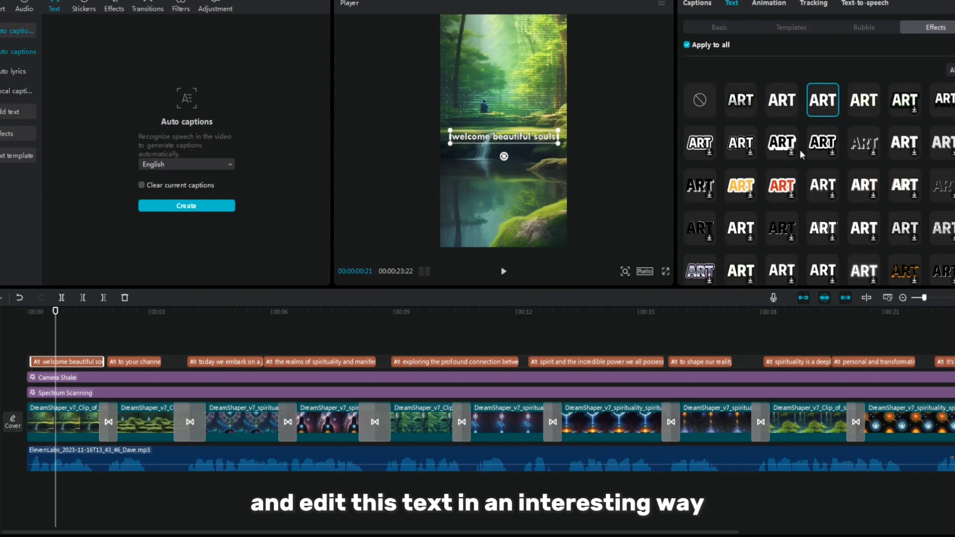
pyautogui.click(768, 4)
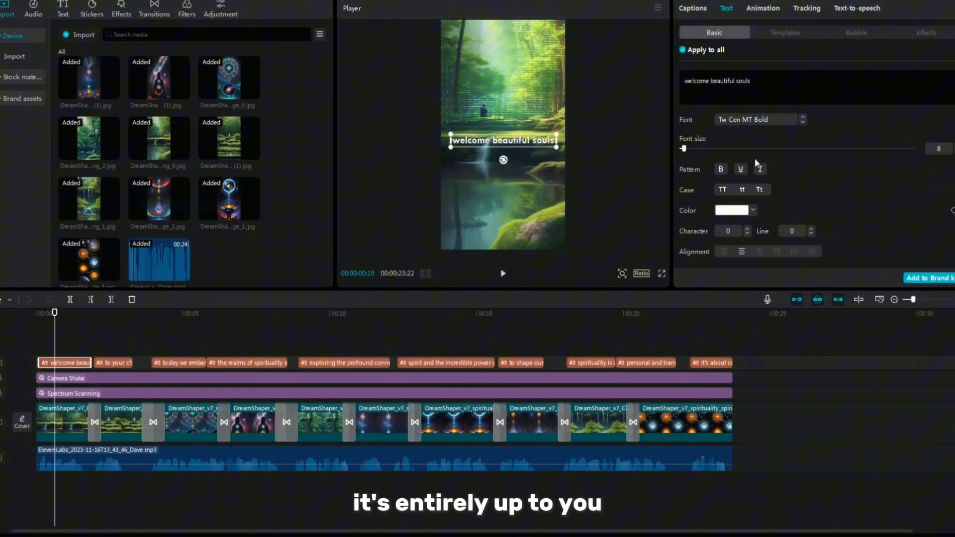
pyautogui.click(763, 8)
pyautogui.click(926, 36)
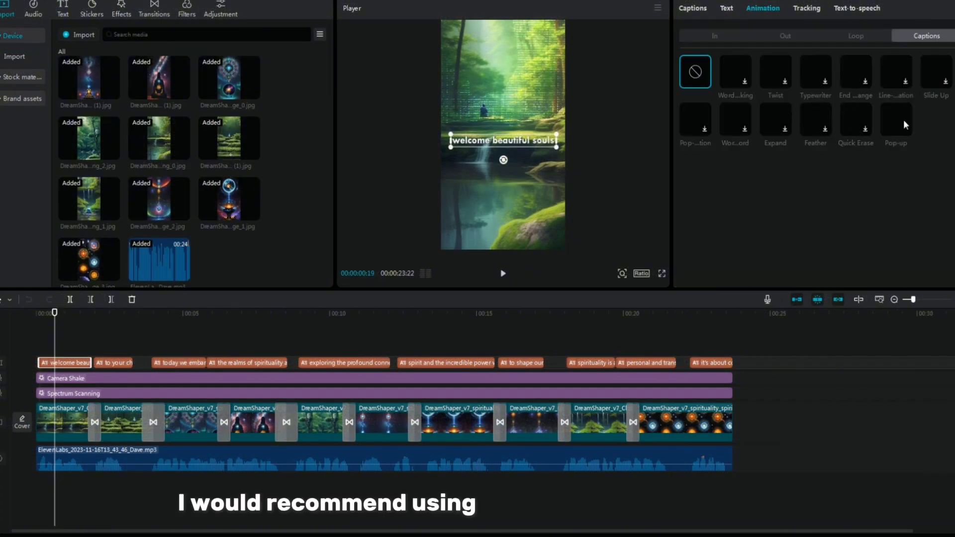
pyautogui.click(895, 119)
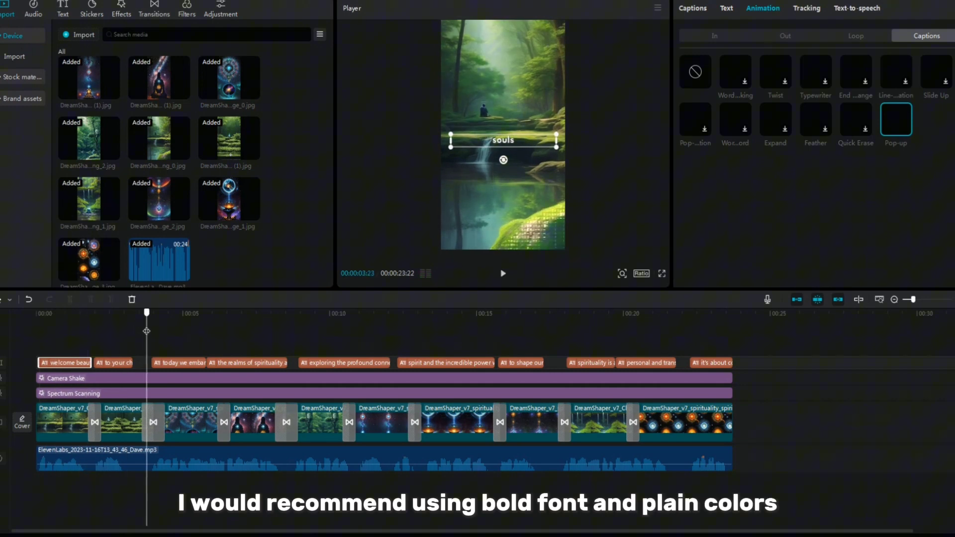
# Step: Apply the Pop-up caption animation to the caption "today we embark on a journey into"
pyautogui.moveTo(146, 330); pyautogui.dragTo(151, 330)
pyautogui.click(117, 363)
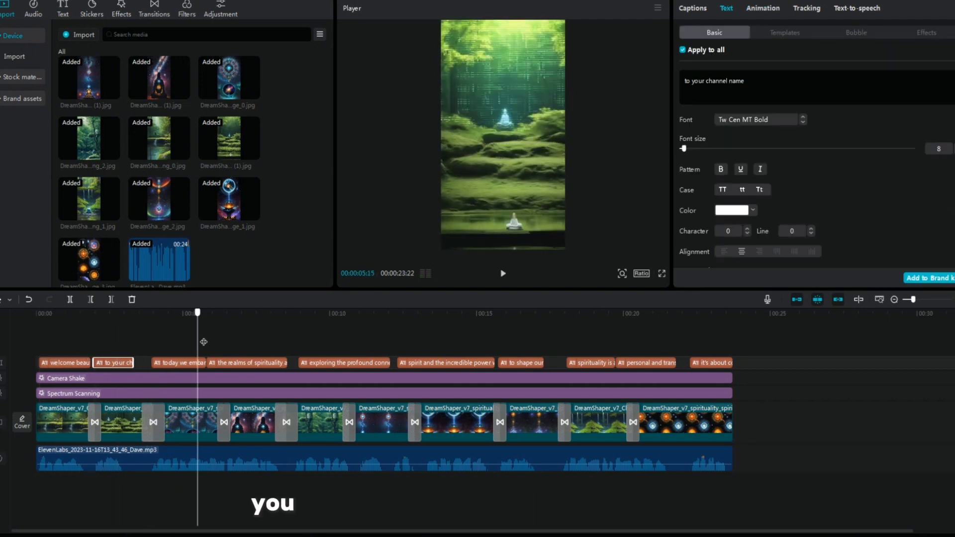
pyautogui.moveTo(262, 353); pyautogui.dragTo(155, 356)
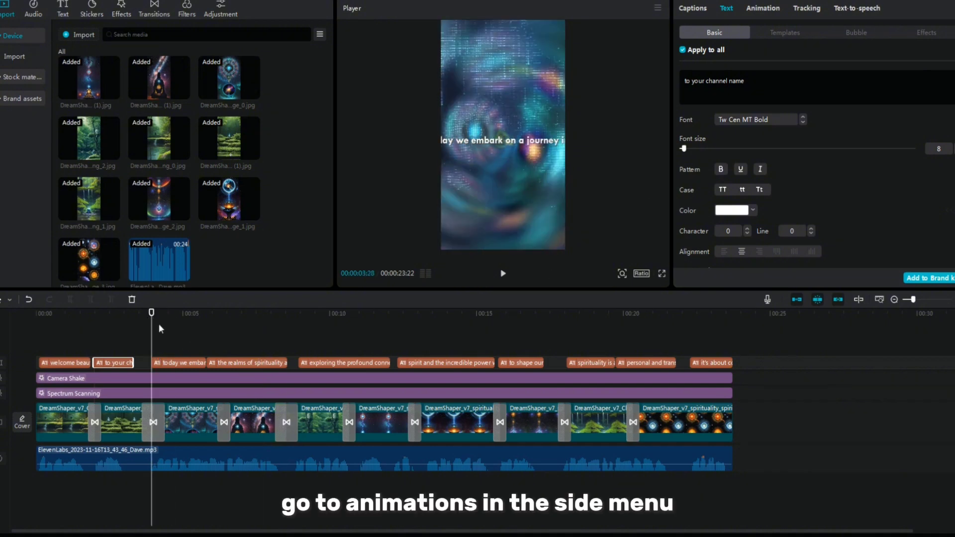
pyautogui.click(157, 365)
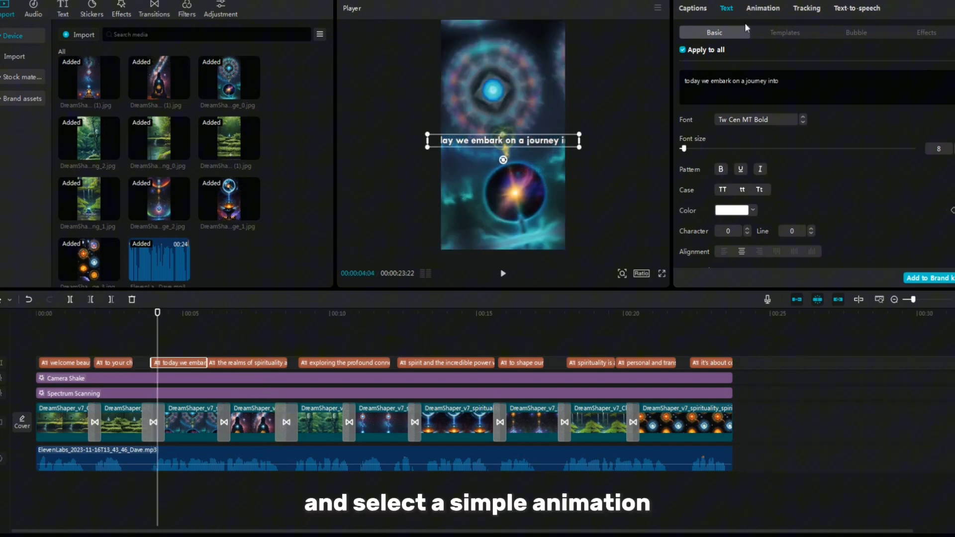
pyautogui.click(762, 8)
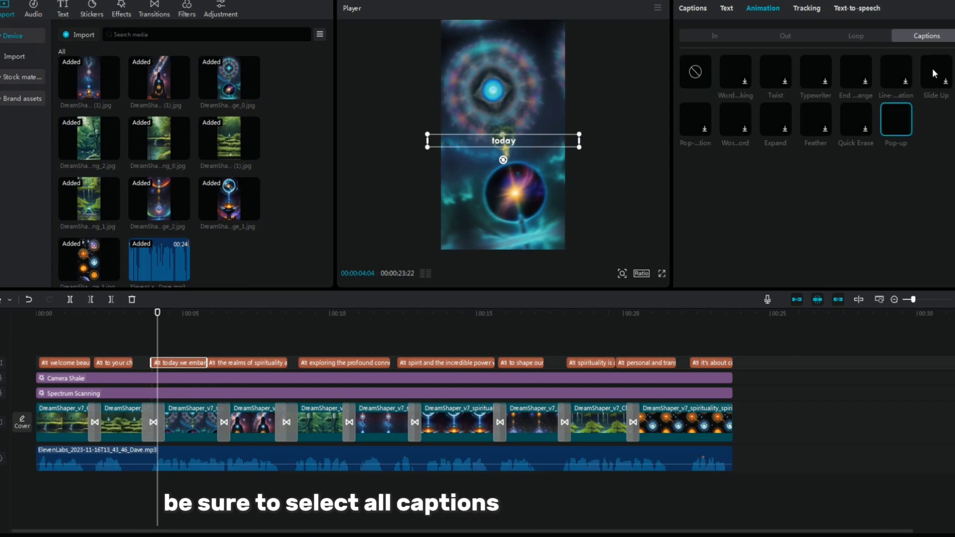
# Step: Give the fourth and fifth captions, from "the realms of spirituality and manifestation" on, the Pop-up caption animation
pyautogui.press('space')
pyautogui.click(503, 139)
pyautogui.click(763, 8)
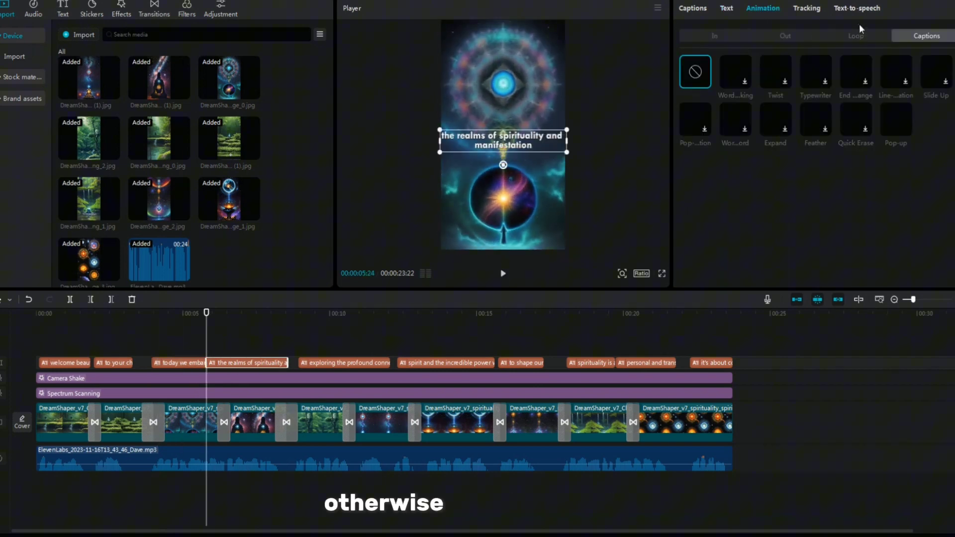
pyautogui.press('space')
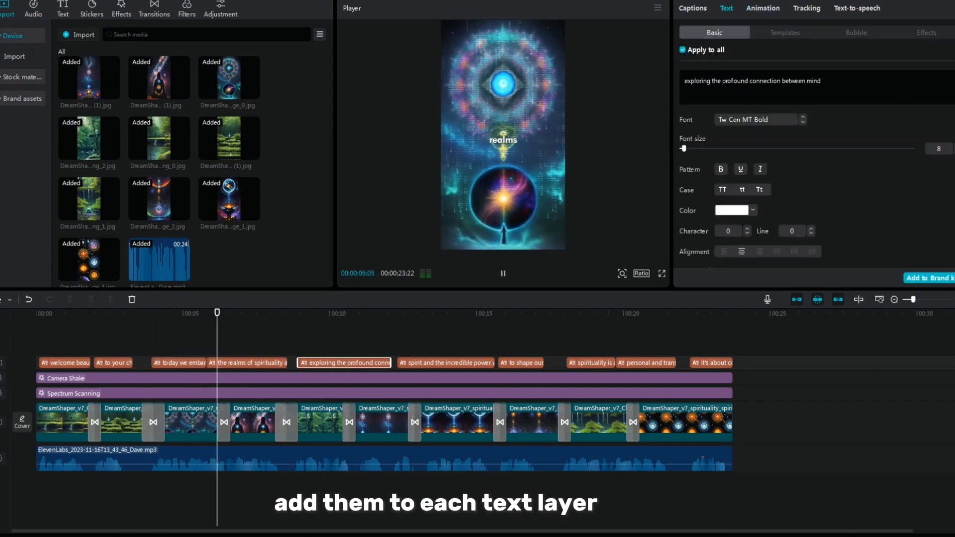
pyautogui.click(901, 119)
# Step: Apply the Pop-up caption animation to the sixth, seventh and eighth captions
pyautogui.click(445, 364)
pyautogui.click(762, 9)
pyautogui.click(895, 119)
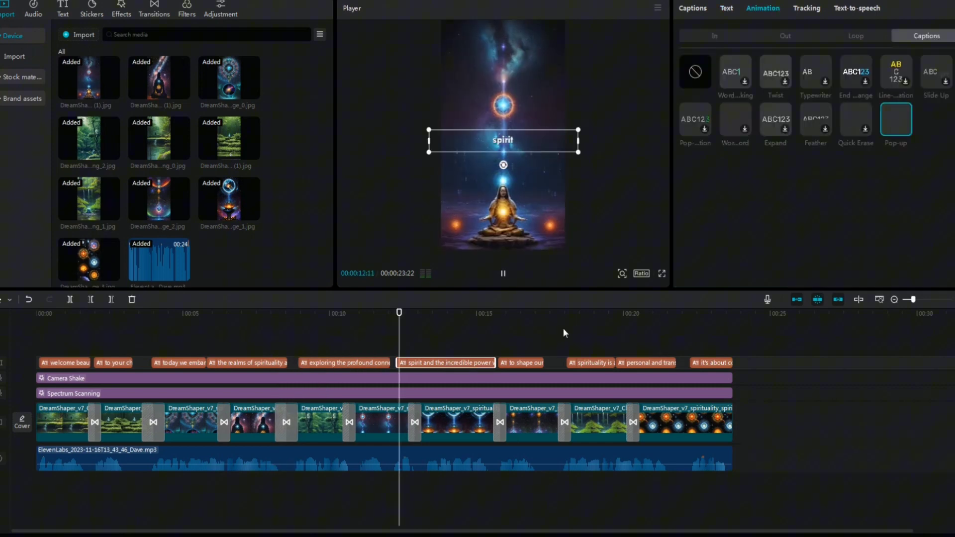
pyautogui.click(522, 362)
pyautogui.click(764, 10)
pyautogui.click(896, 119)
pyautogui.click(591, 362)
pyautogui.click(762, 10)
pyautogui.click(896, 120)
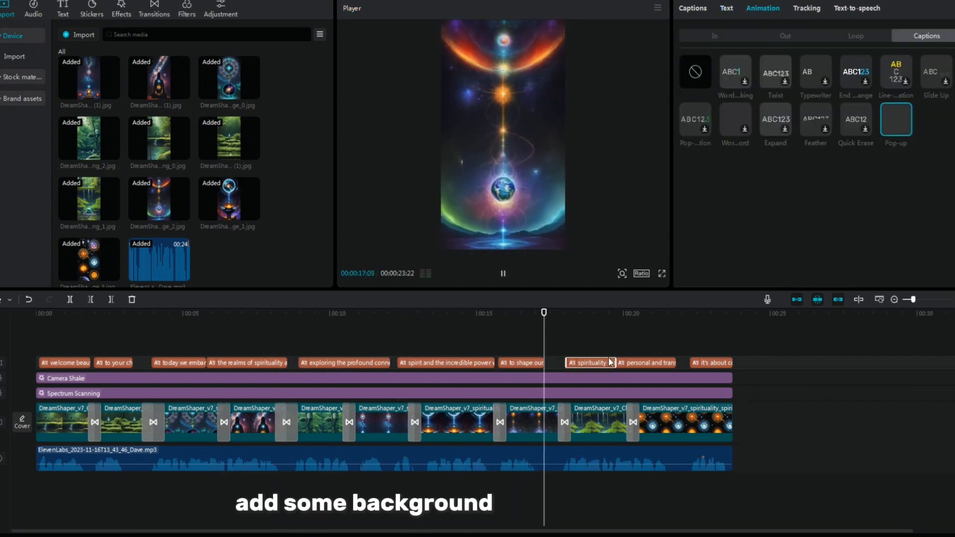
# Step: Apply the Pop-up caption animation to the last two captions and return the playhead to the start
pyautogui.click(636, 363)
pyautogui.click(762, 8)
pyautogui.click(896, 119)
pyautogui.click(701, 363)
pyautogui.click(762, 8)
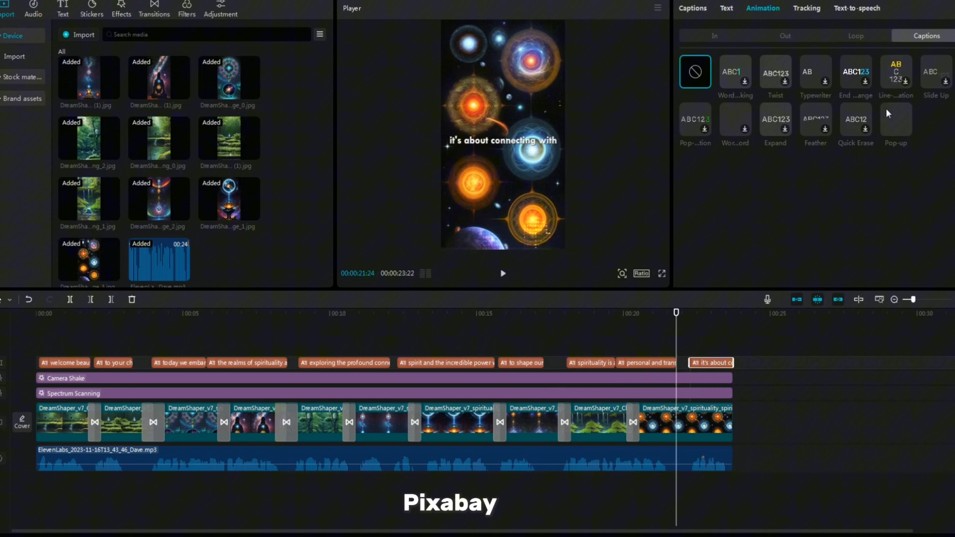
pyautogui.click(893, 117)
pyautogui.moveTo(714, 319); pyautogui.dragTo(38, 368)
# Step: Open the built-in music library
pyautogui.click(121, 9)
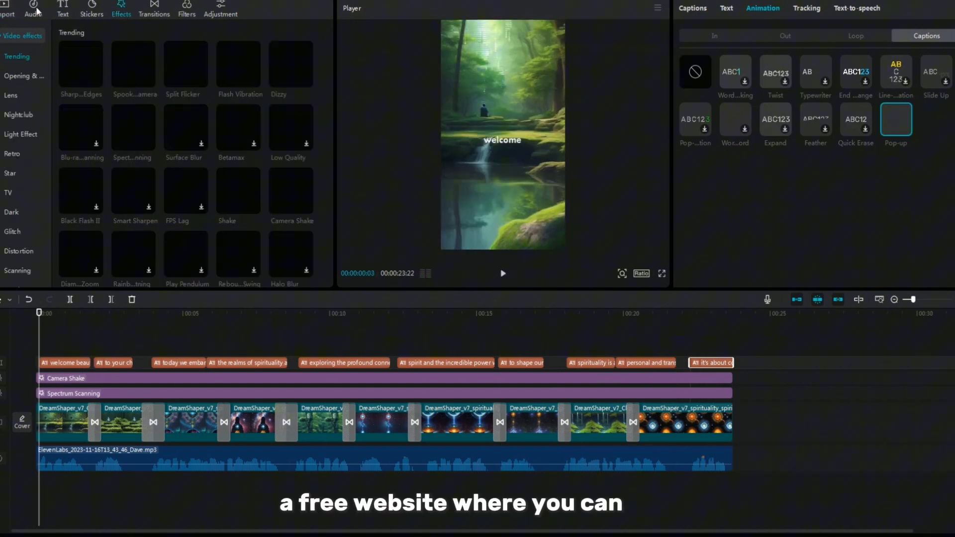
pyautogui.click(22, 15)
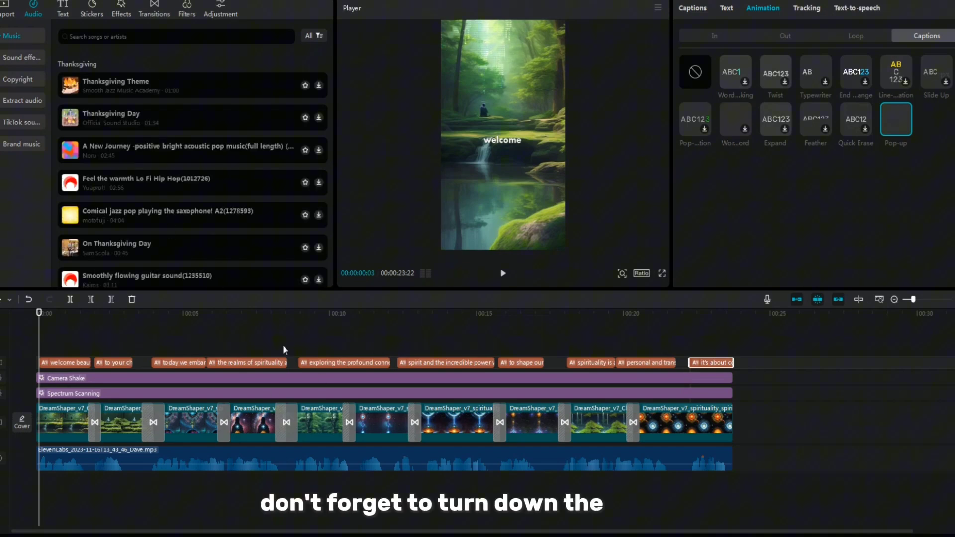
# Step: Open the video's export settings, clear the file name and open the frame rate options
pyautogui.hotkey('ctrl', 'e')
pyautogui.press('BackSpace')
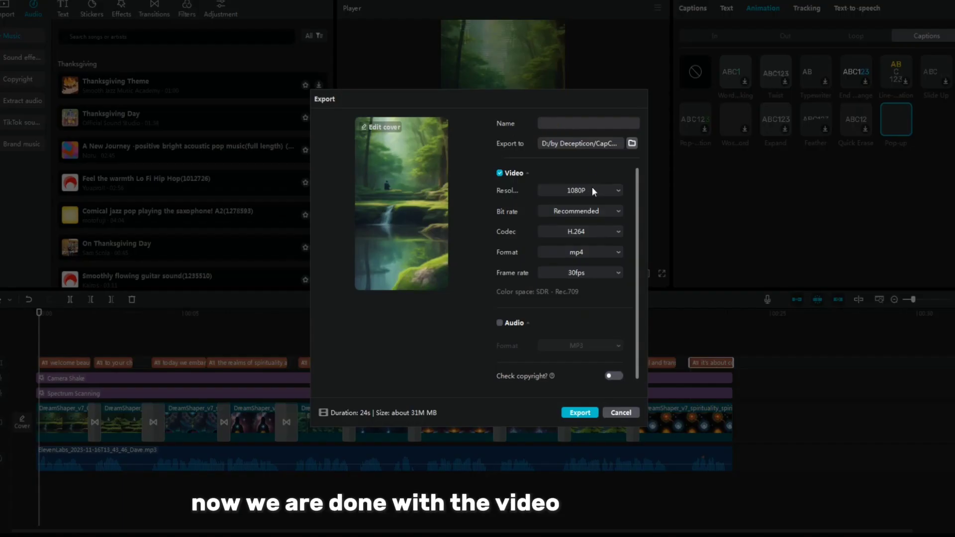
pyautogui.click(583, 272)
pyautogui.click(515, 361)
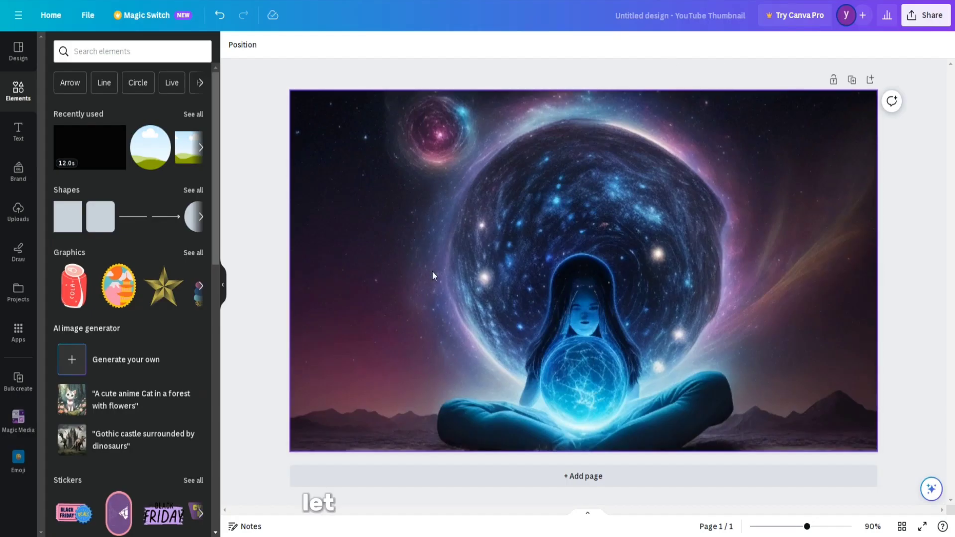
# Step: Switch to the Canva thumbnail and add a text box reading "Awakening the Power Within: A Journey into Spirituality and Manifestation"
pyautogui.click(19, 132)
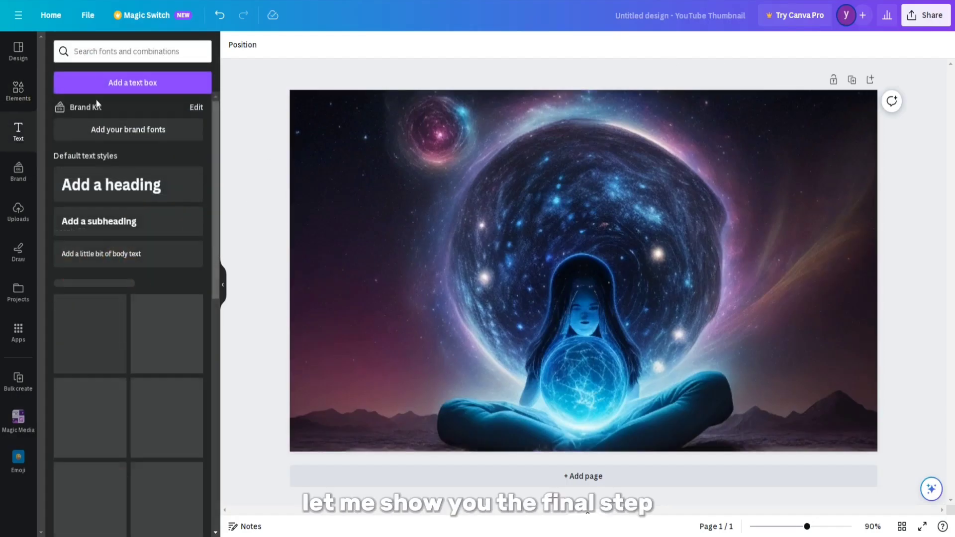
pyautogui.click(119, 85)
pyautogui.write('Awakening the Power Within: A Journey into Spirituality and Manifestation')
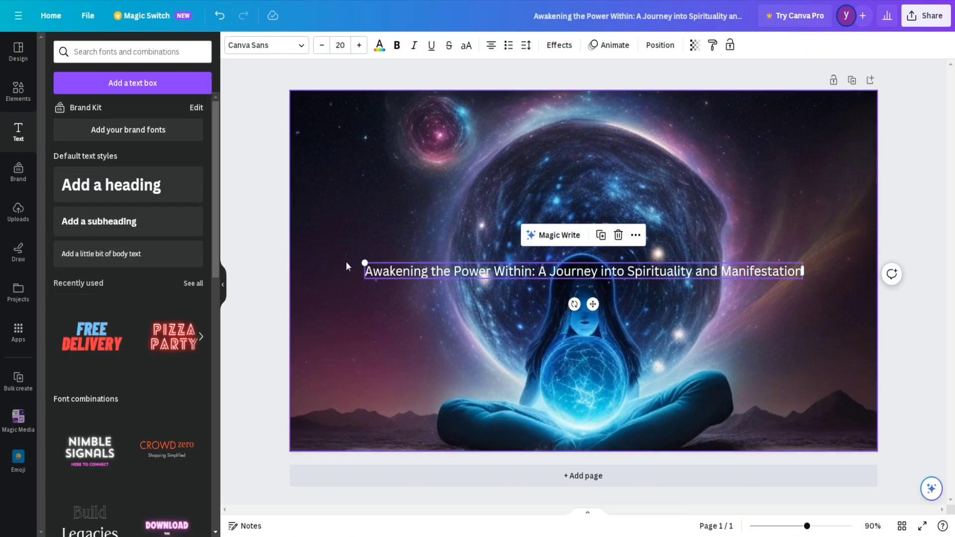
# Step: Break the thumbnail title into two lines after "Within:" and enlarge it to a font size of about 31.6
pyautogui.moveTo(362, 262); pyautogui.dragTo(322, 261)
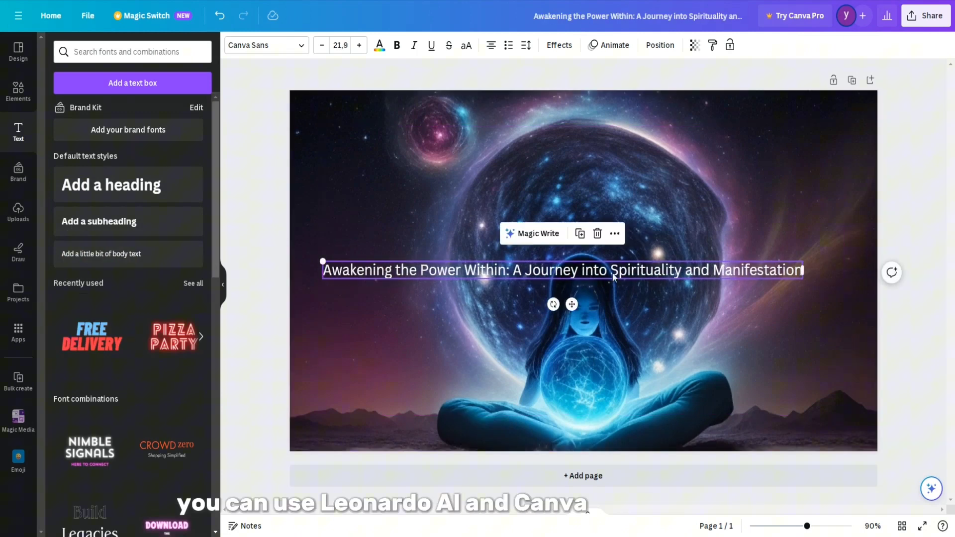
pyautogui.click(504, 278)
pyautogui.press('Return')
pyautogui.moveTo(416, 258); pyautogui.dragTo(289, 245)
pyautogui.click(476, 301)
pyautogui.click(448, 272)
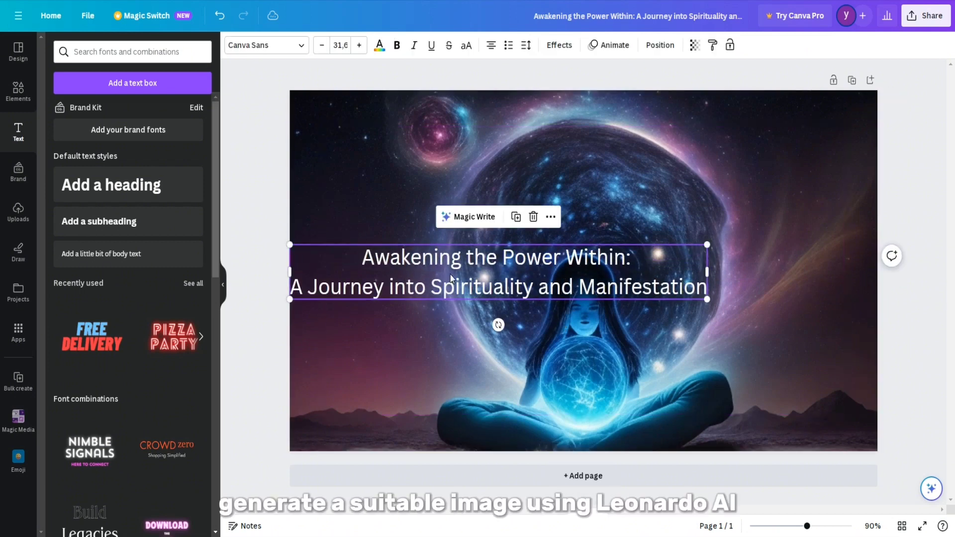
# Step: Center the title horizontally on the thumbnail and set its font to Lovelo
pyautogui.moveTo(448, 272); pyautogui.dragTo(532, 268)
pyautogui.click(253, 47)
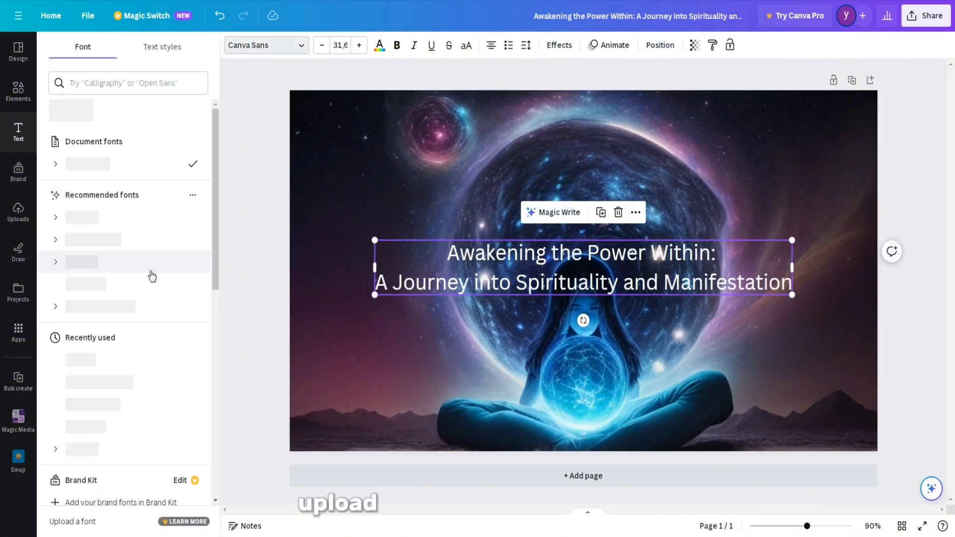
pyautogui.click(123, 362)
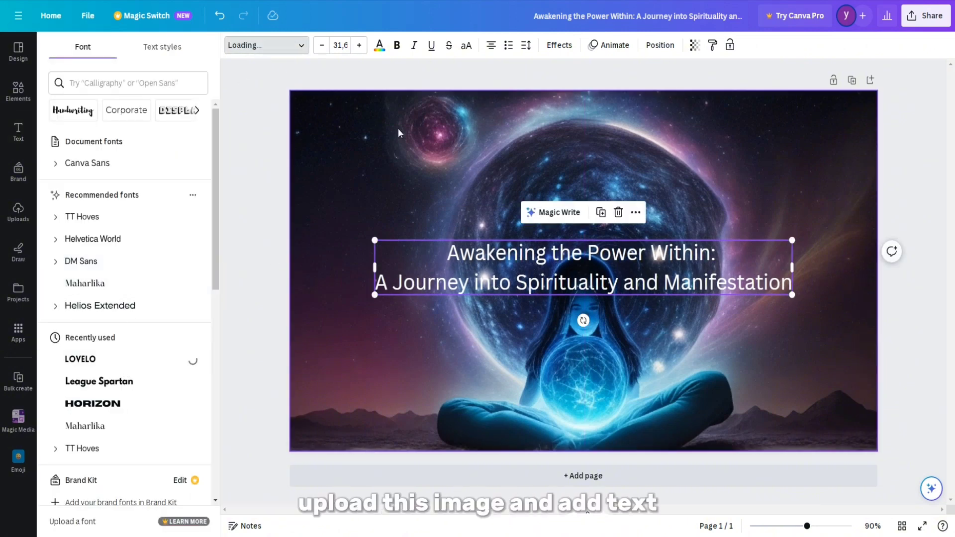
pyautogui.click(379, 46)
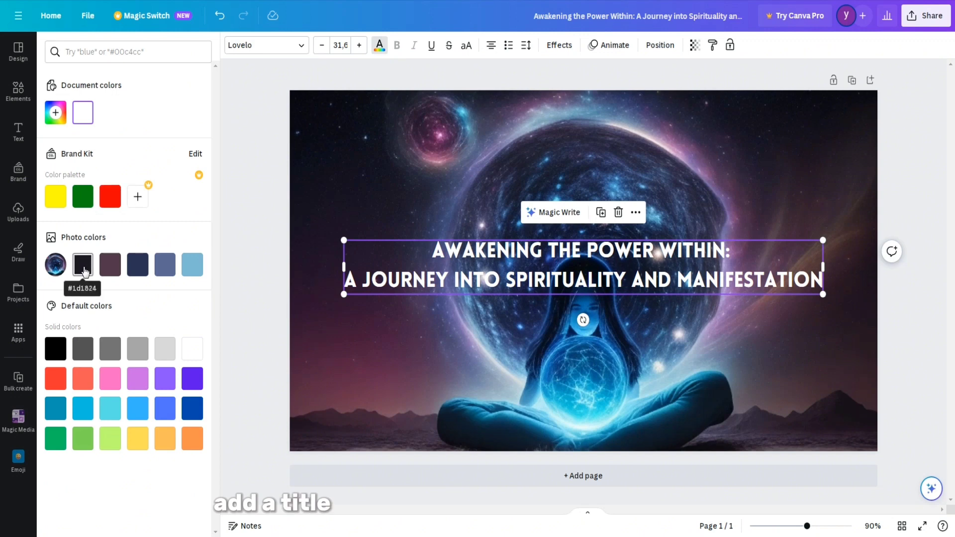
pyautogui.click(244, 277)
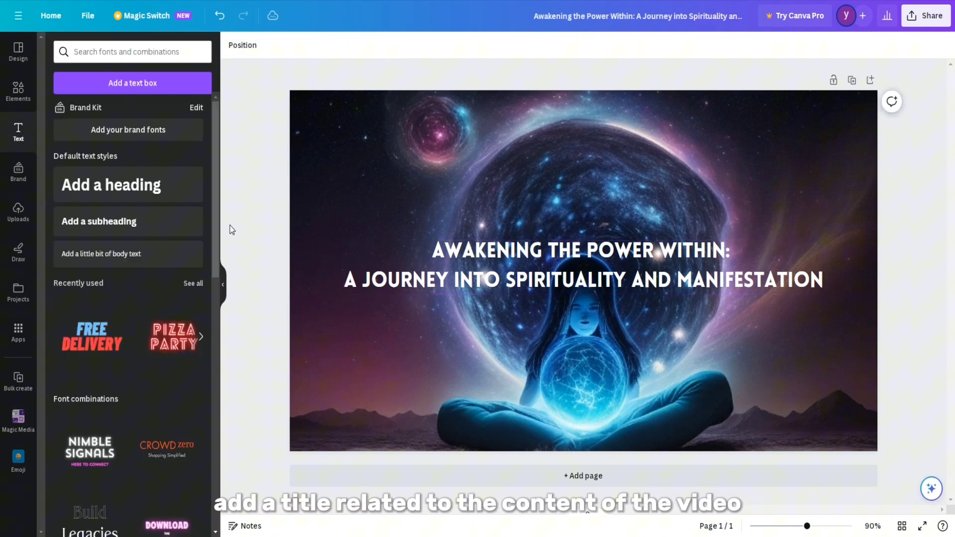
# Step: Open the download settings for the thumbnail design
pyautogui.click(911, 23)
pyautogui.click(767, 293)
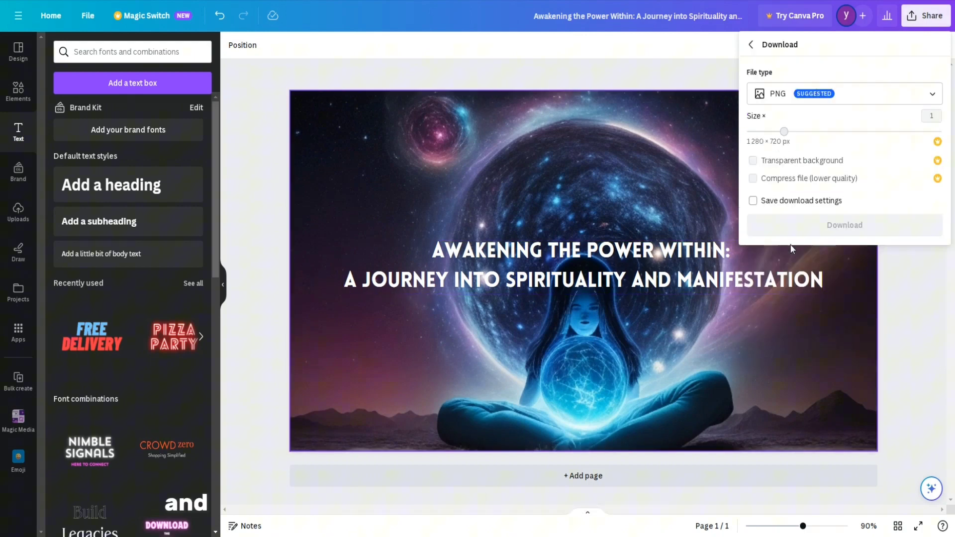